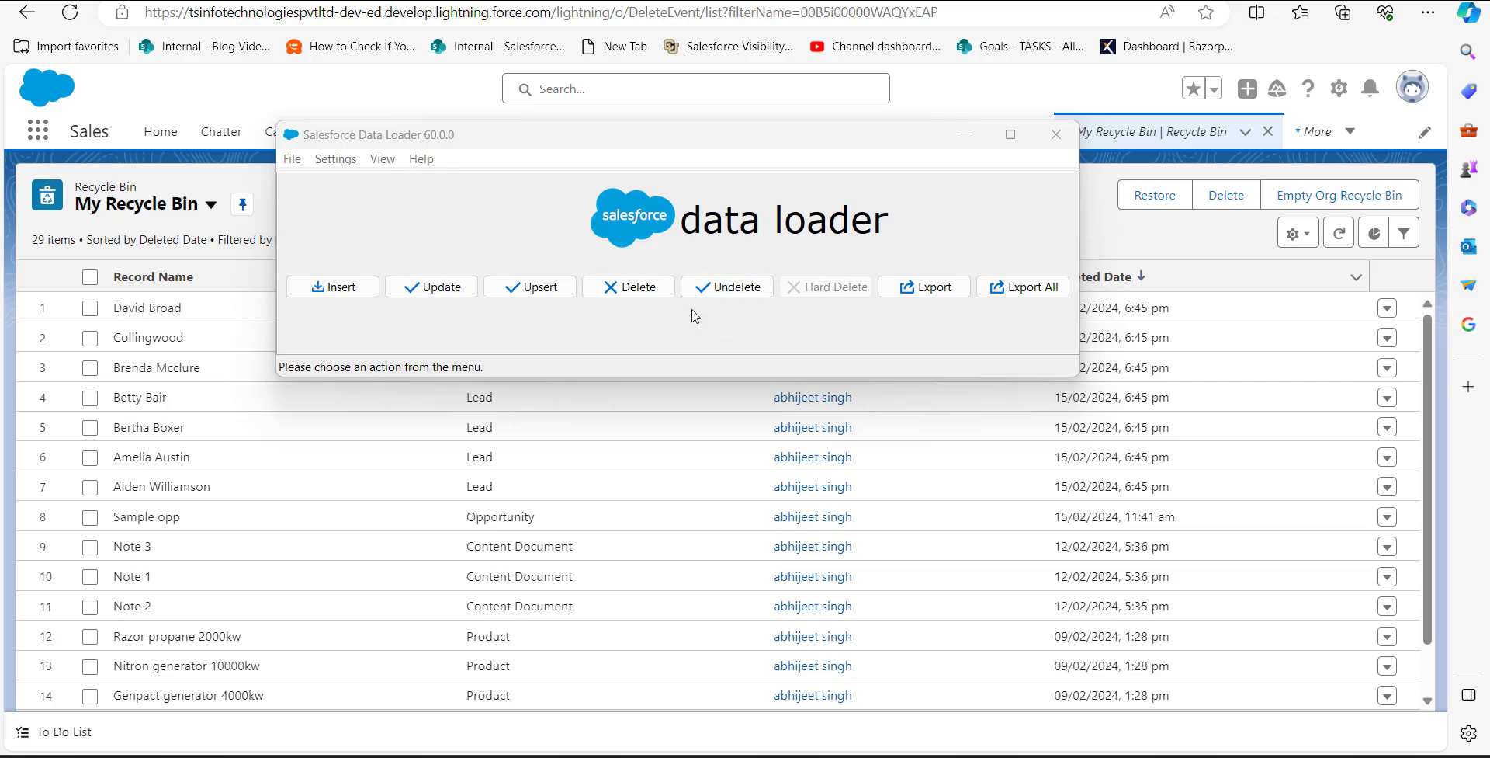
Step: Start an Export All, log in to the Production environment with OAuth and allow Dataloader Partner access
left_click(1002, 300)
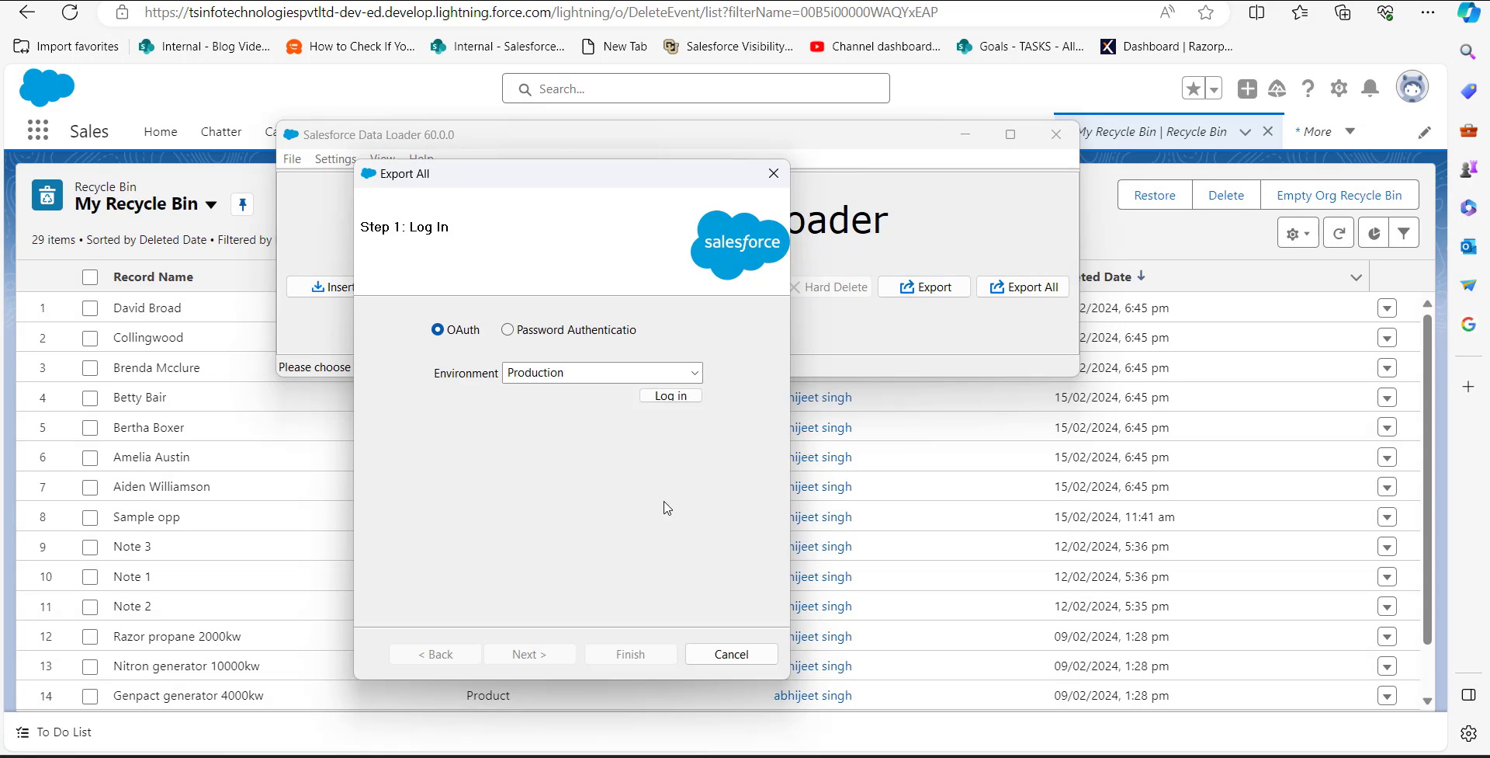
left_click(669, 397)
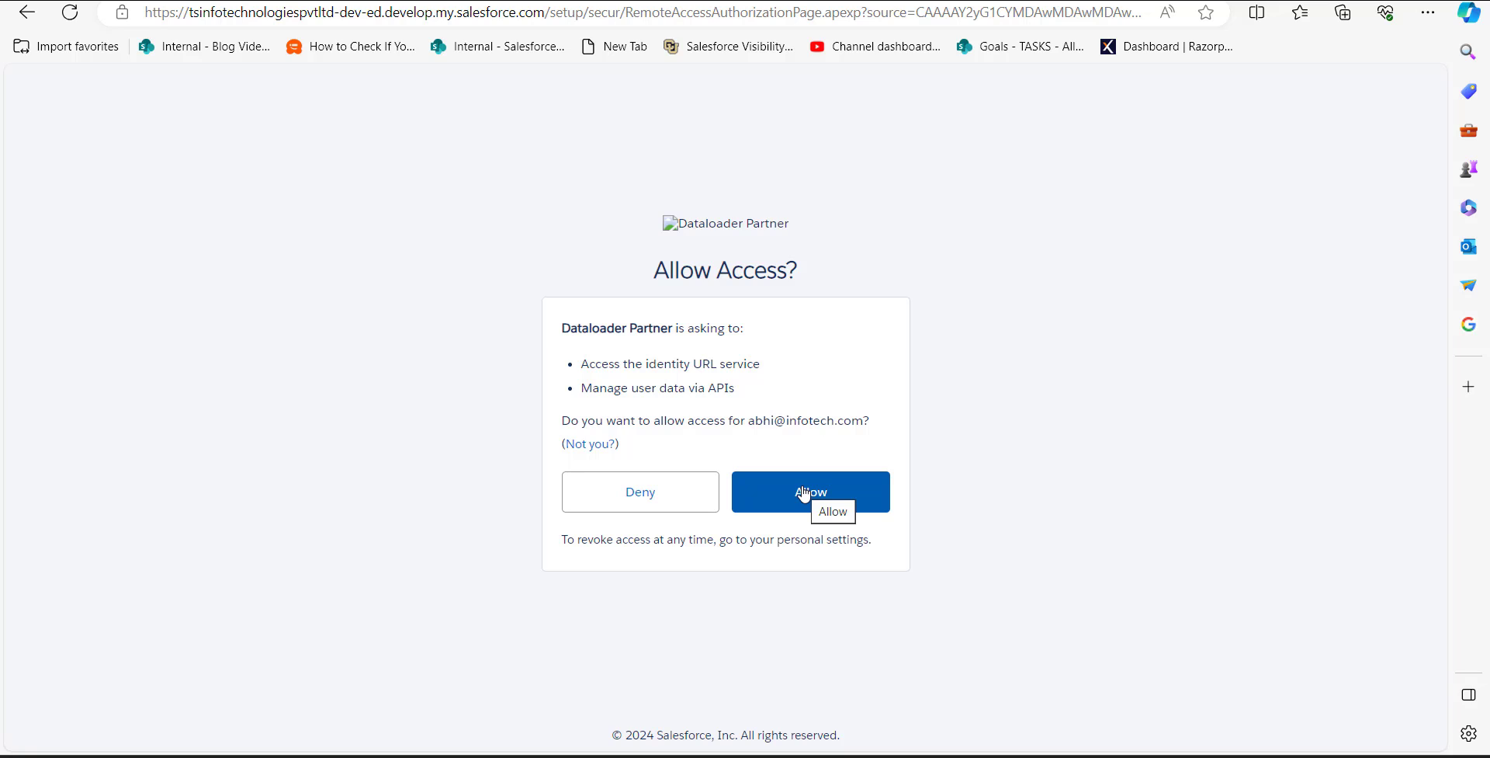
left_click(804, 494)
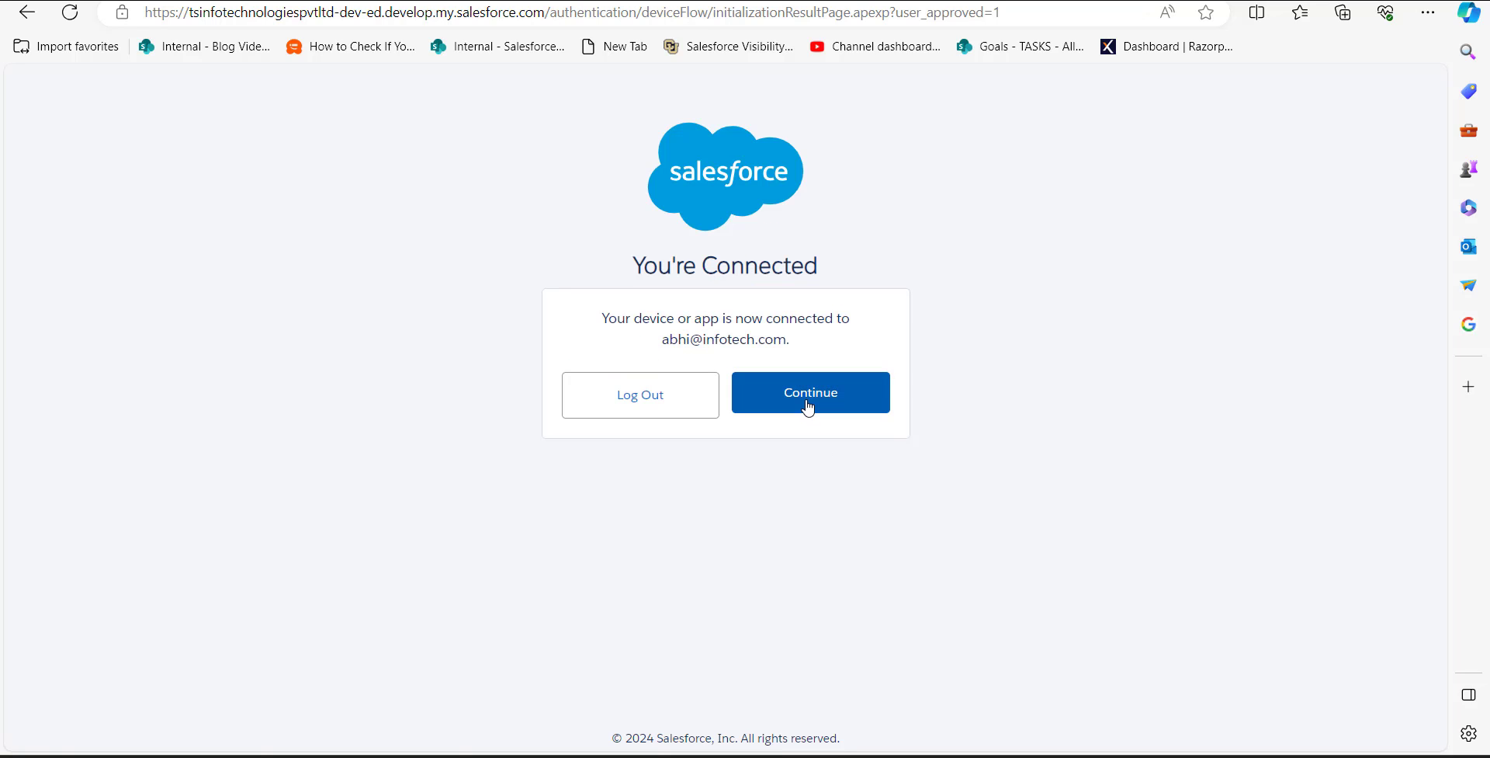
left_click(808, 407)
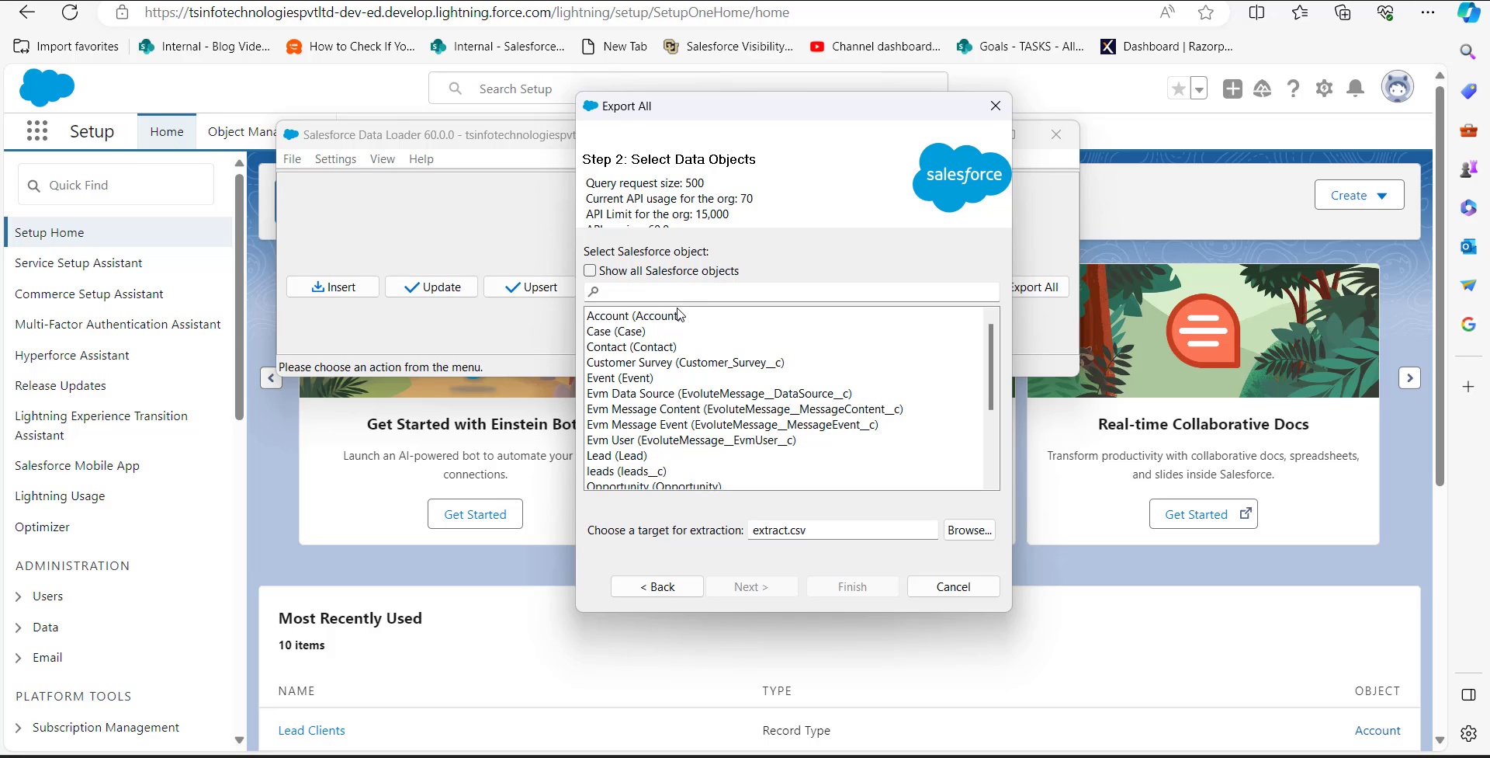
Step: Choose the Lead object for export and set the extraction target to extractleadsdata.csv
scroll(678, 313, "down", 1)
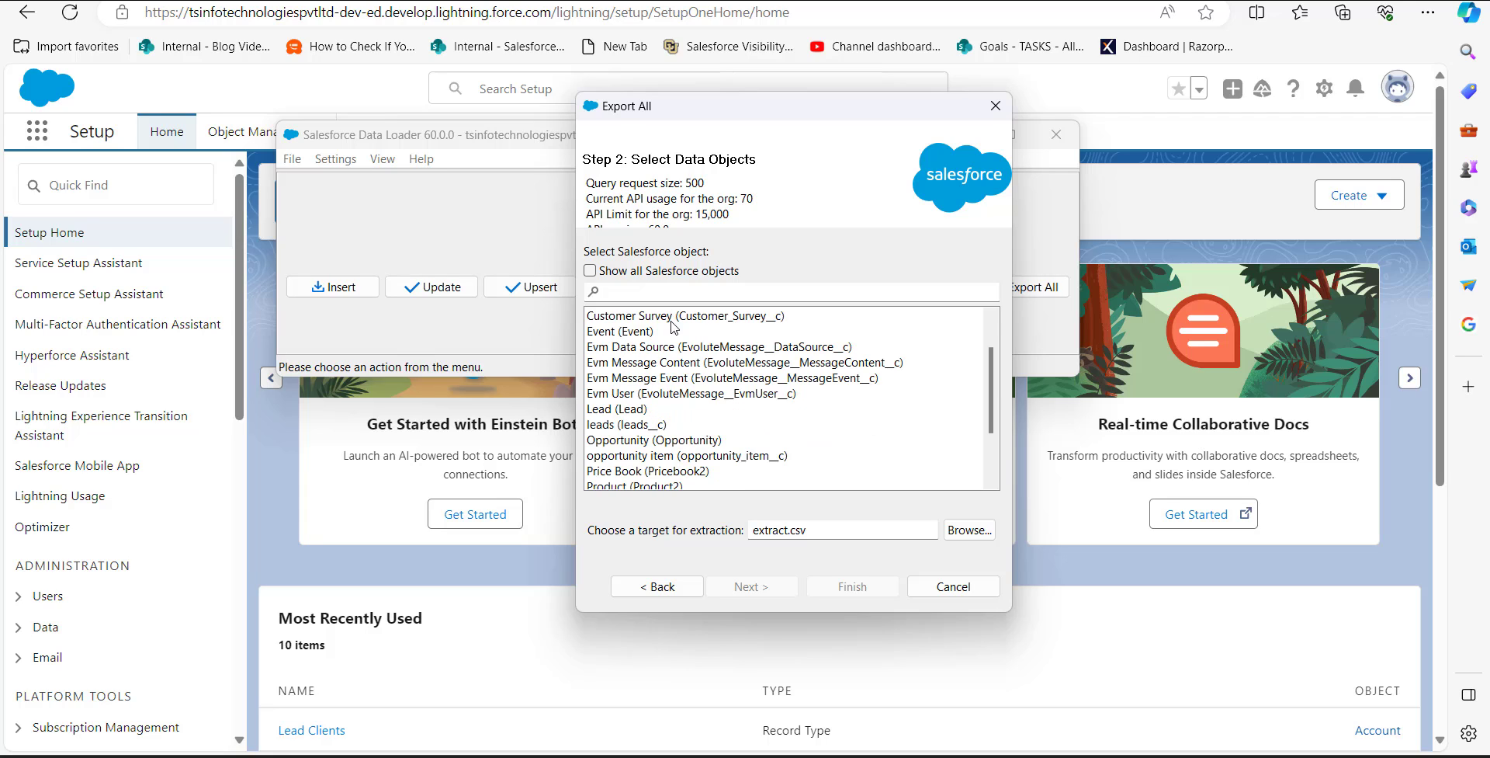
left_click(632, 412)
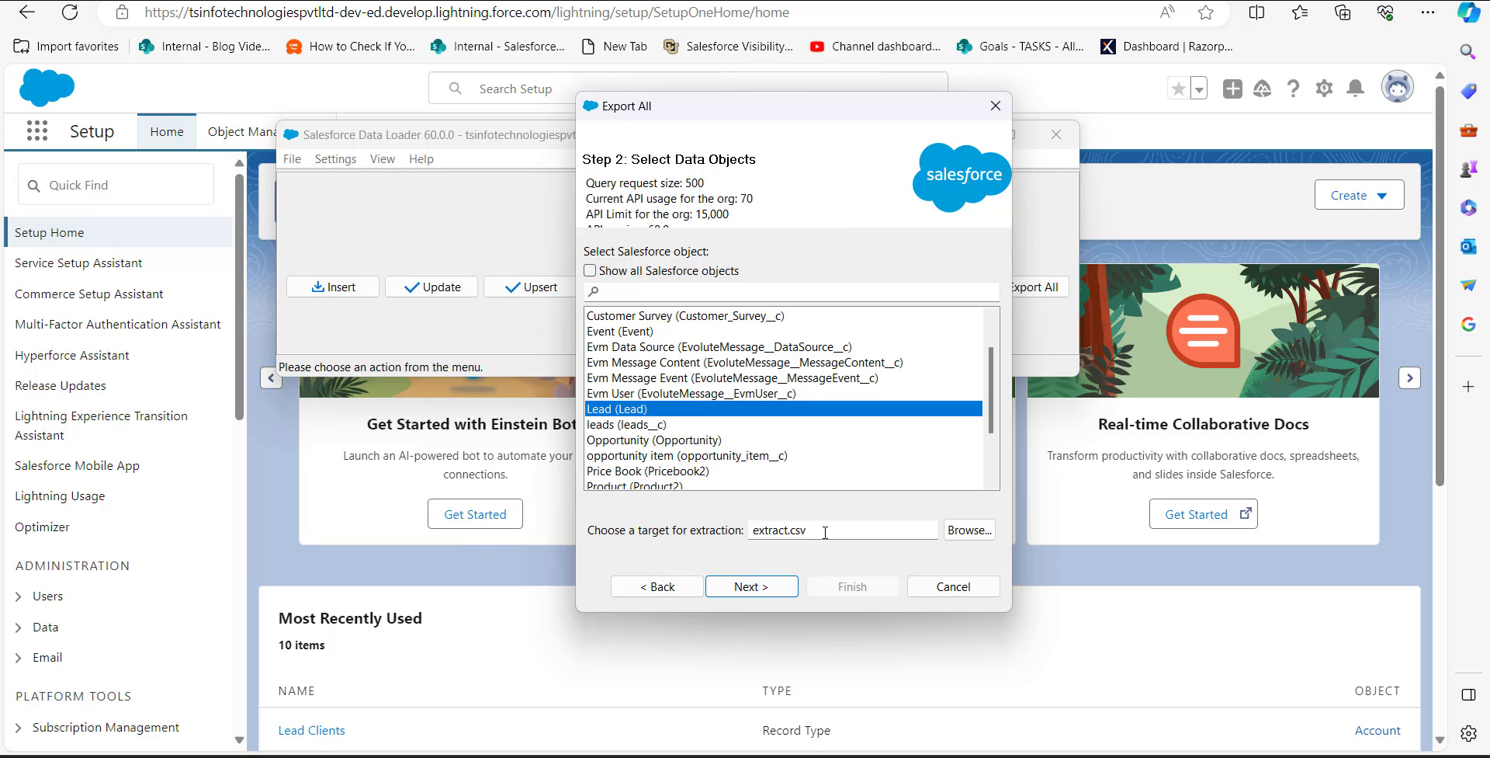
left_click(826, 532)
left_click(790, 532)
type("leadsdata")
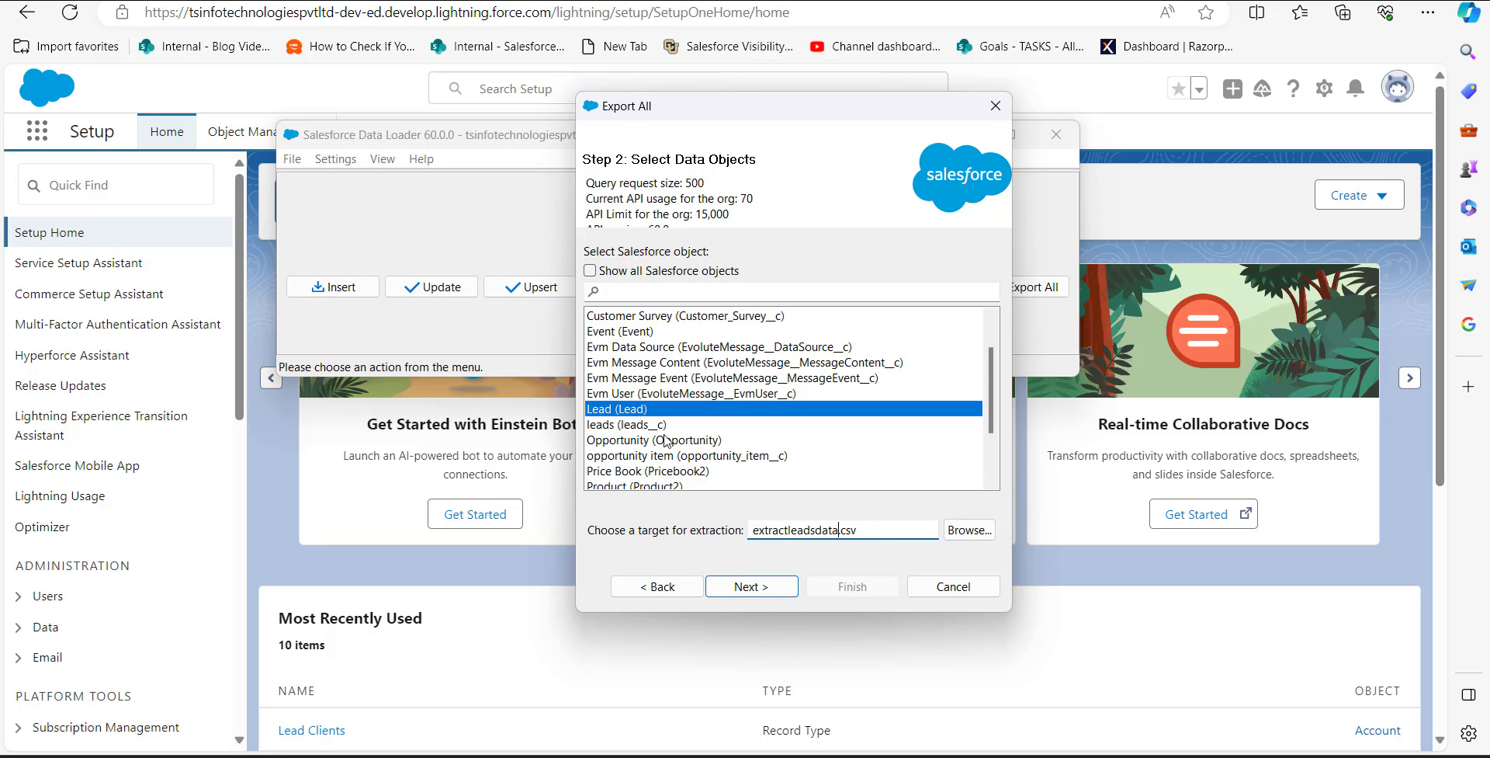
left_click(766, 591)
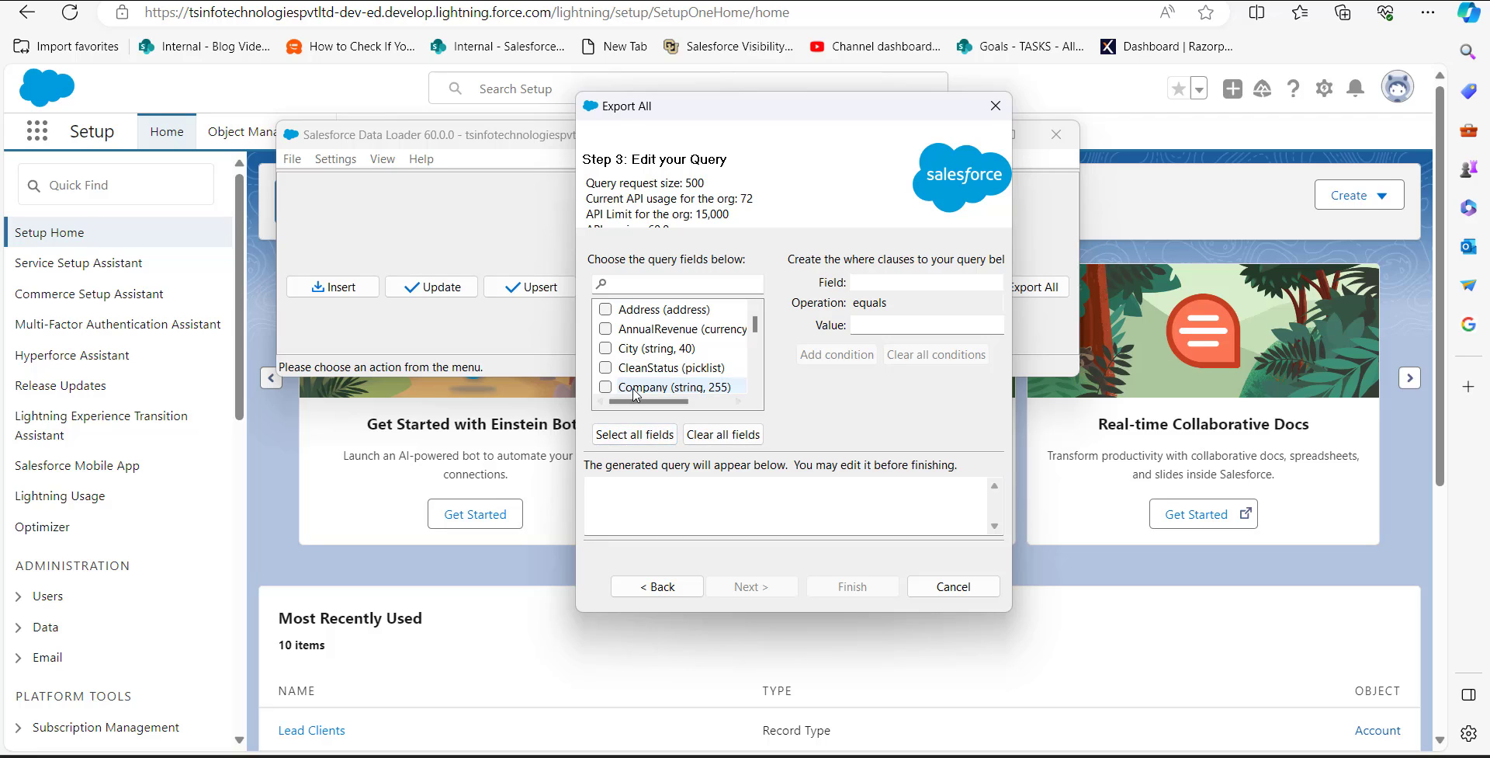
Step: Include all Lead fields in the query and add the condition isDeleted equals True
left_click(635, 437)
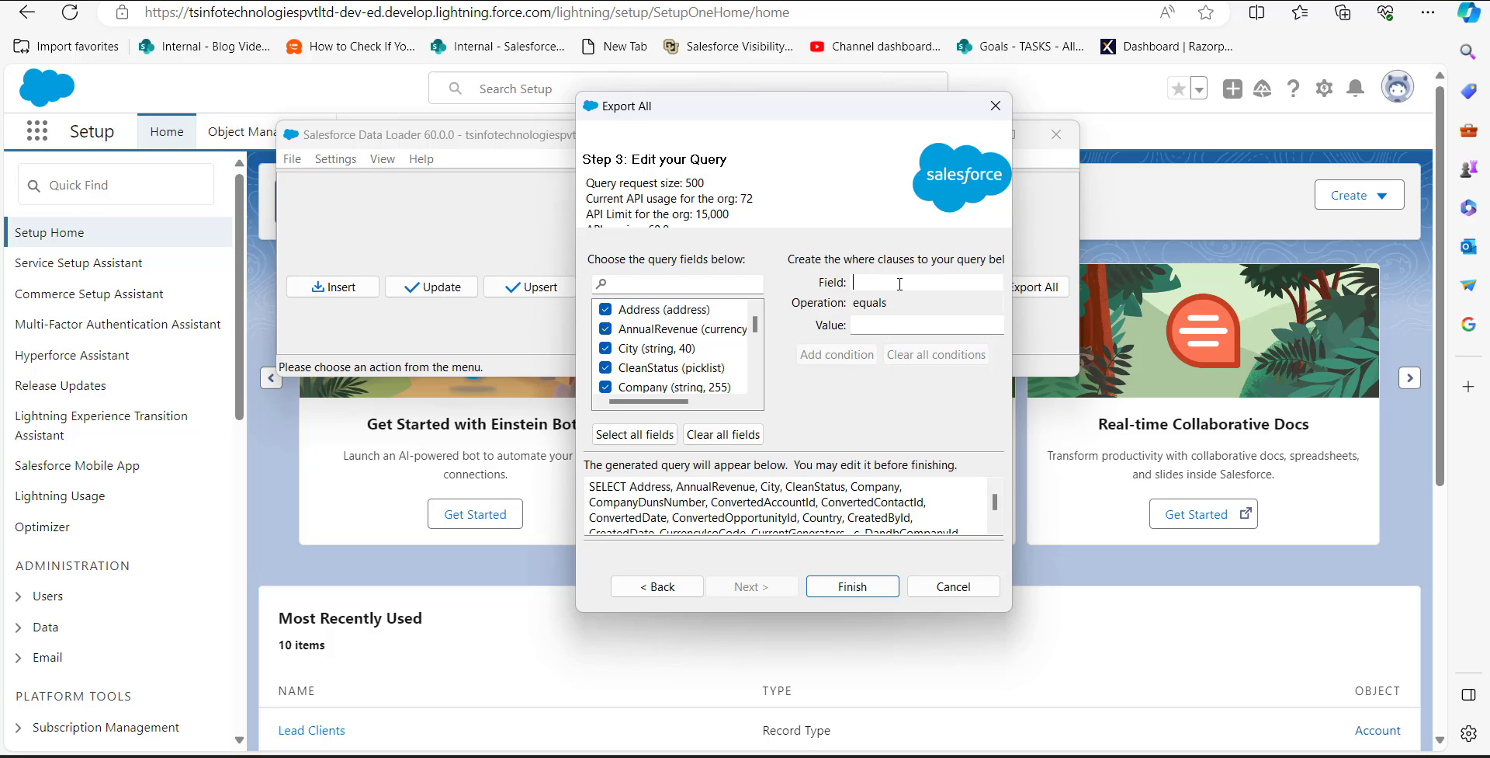
type("isDeleted")
left_click(899, 323)
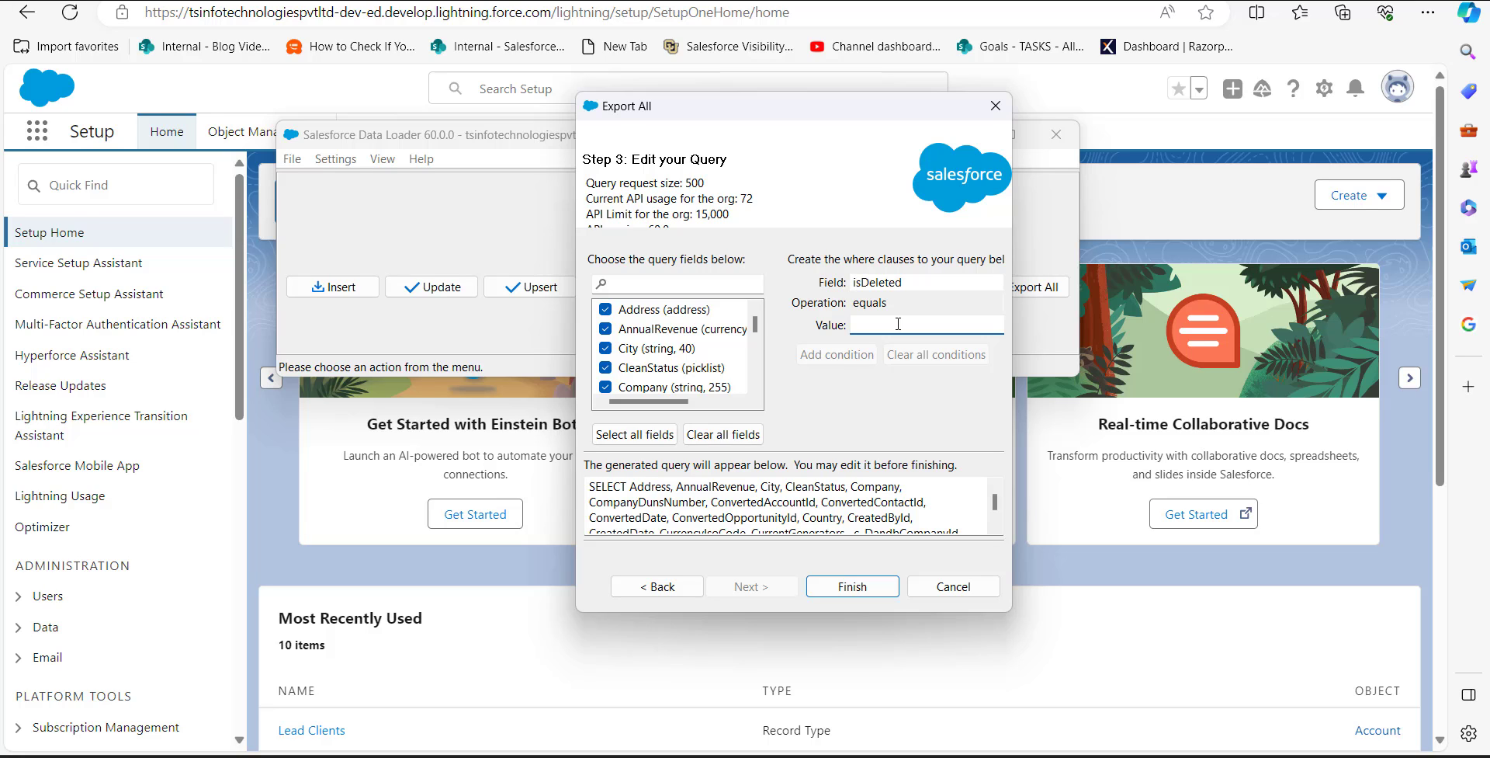
type("True")
left_click(851, 351)
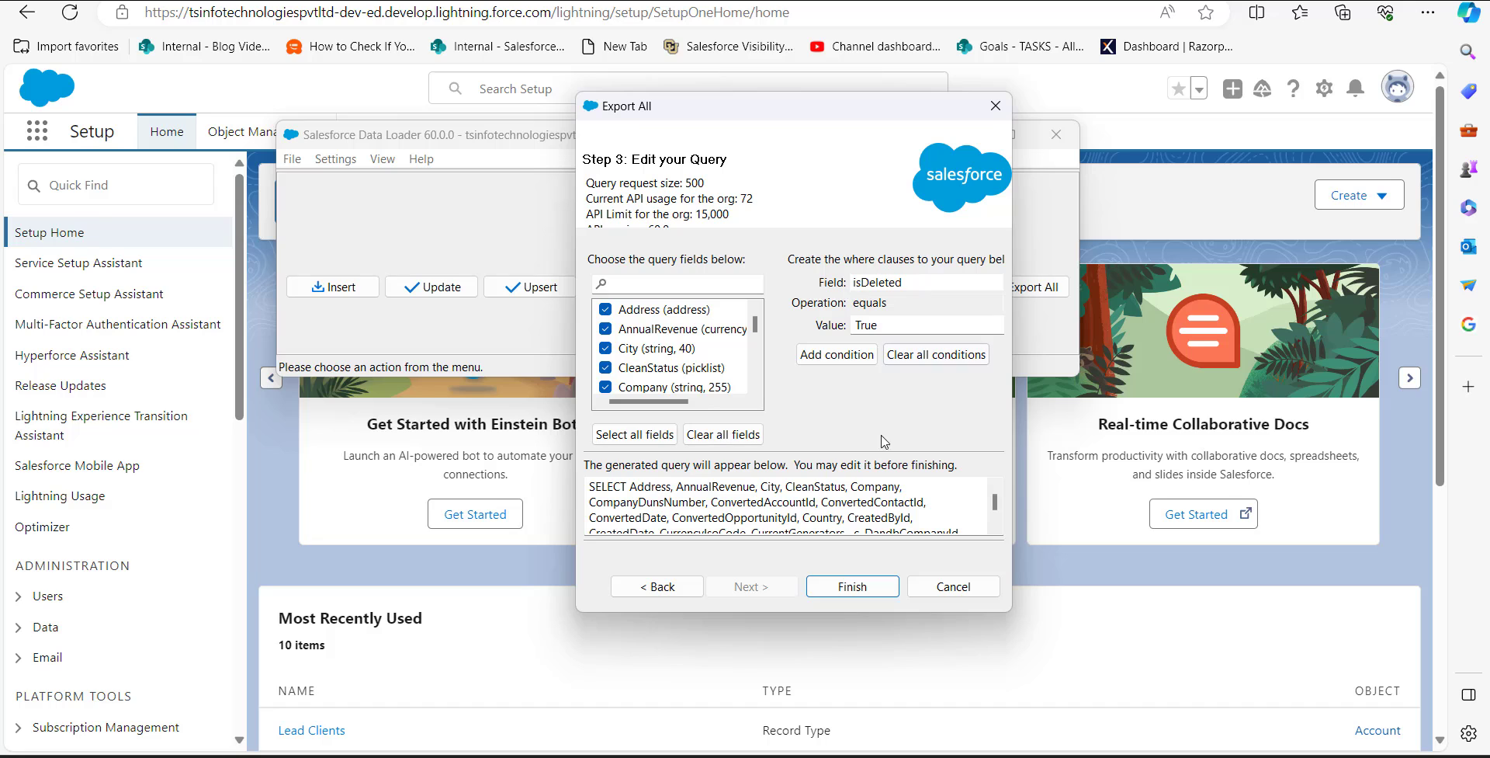
scroll(832, 525, "down", 2)
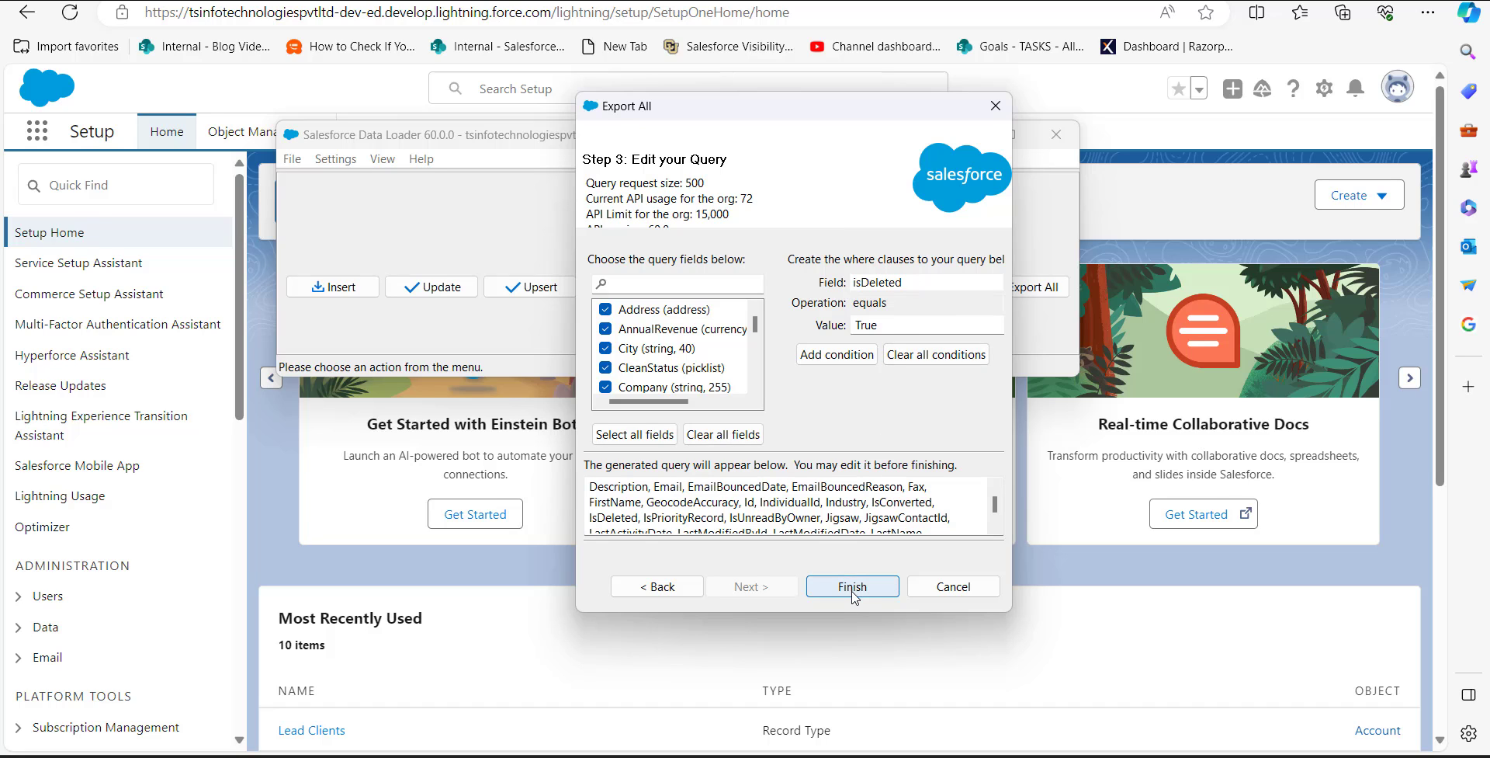
Step: Try to run the export of all Lead records, including deleted ones
left_click(854, 588)
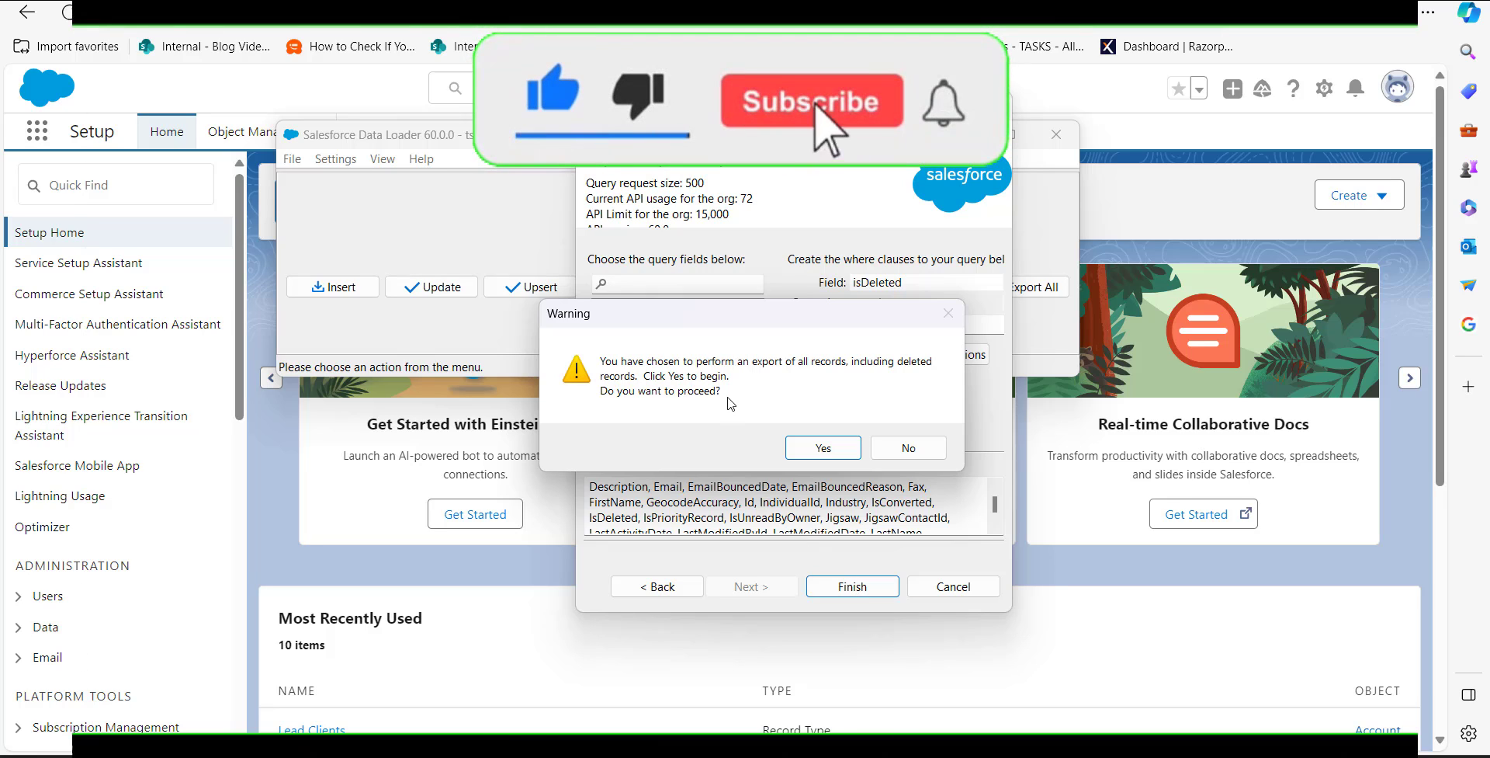
left_click(823, 455)
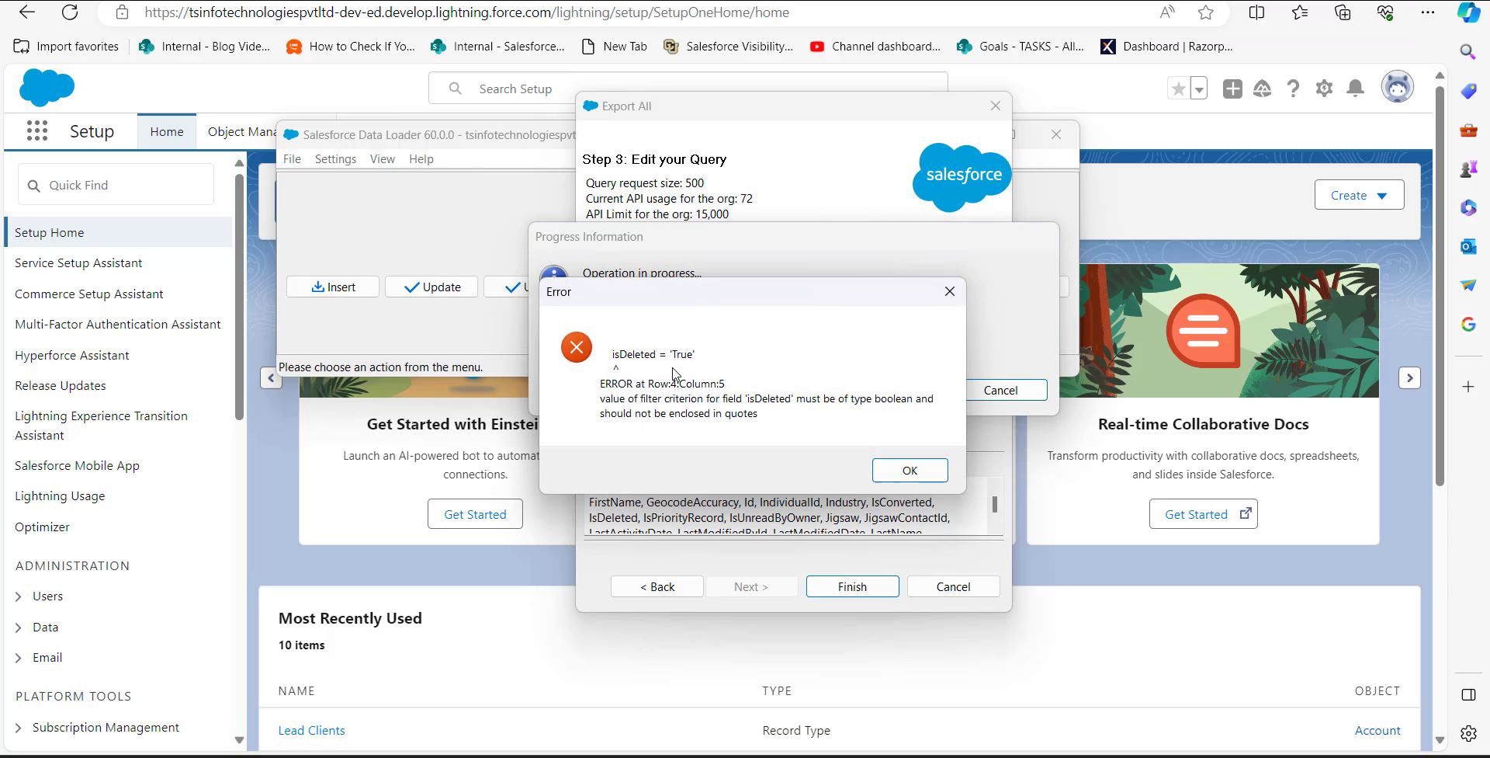
left_click(901, 468)
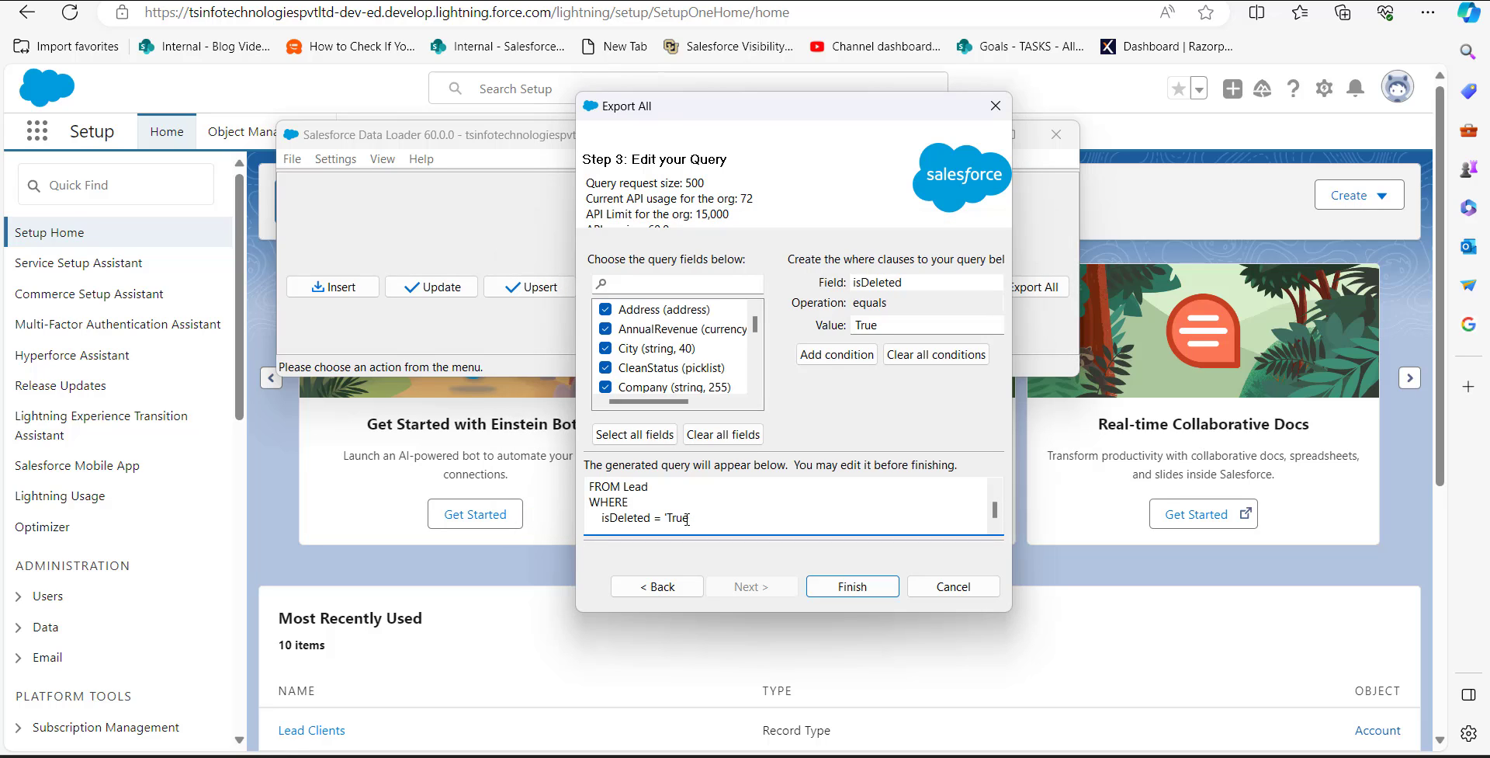
Step: Remove the quotes around True in the query's isDeleted condition and run the export, including deleted records
key("BackSpace")
left_click(866, 588)
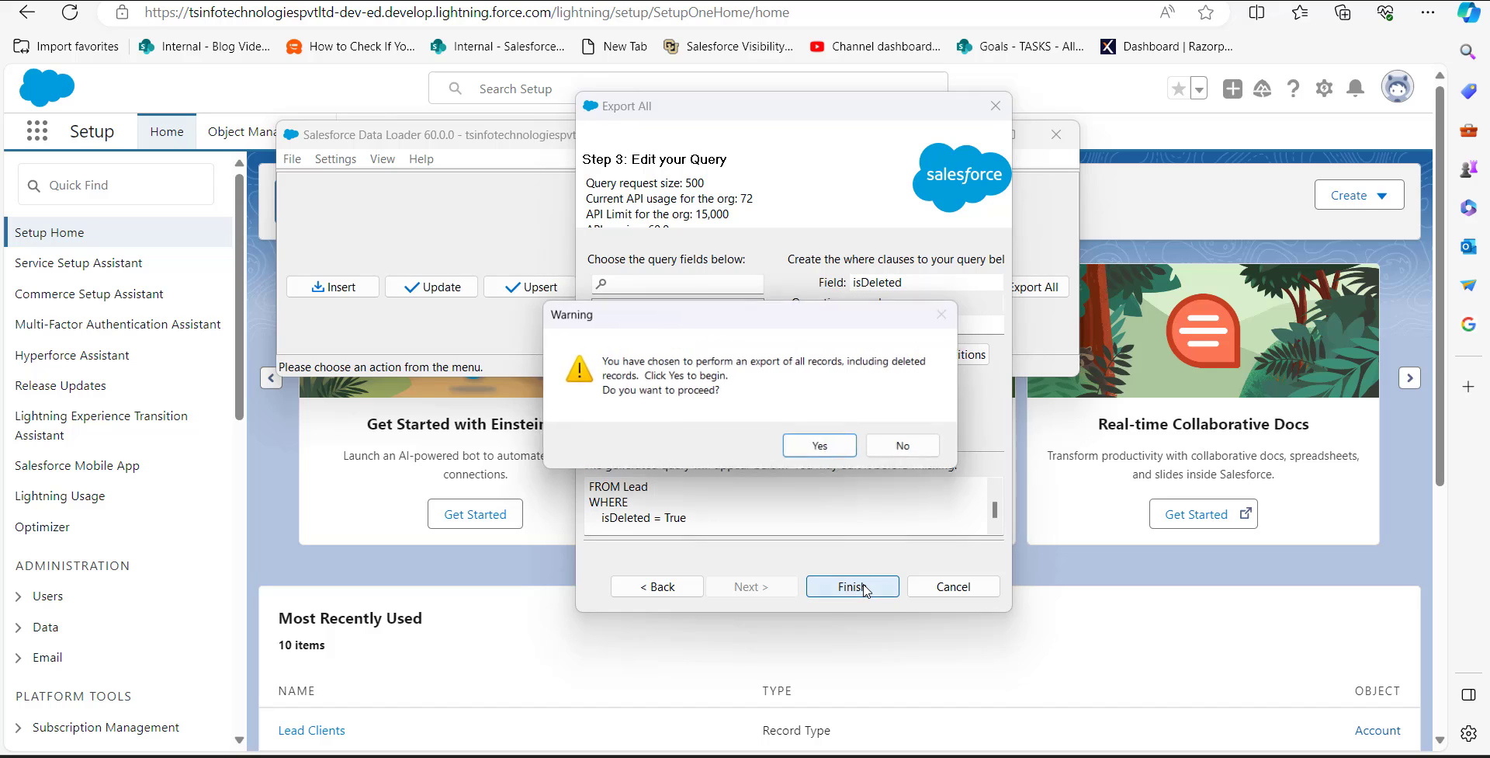
left_click(824, 447)
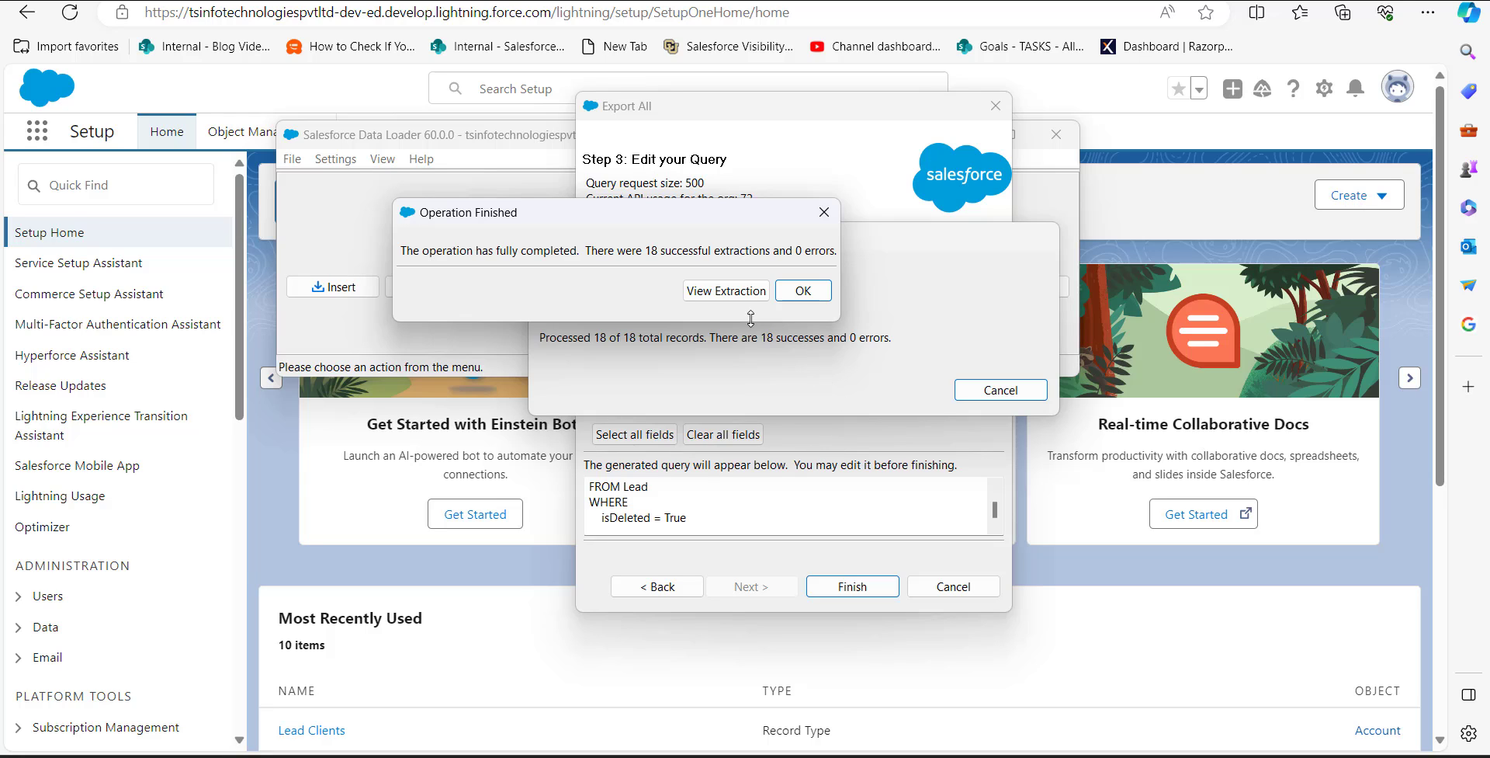
Step: View the extraction in a widened CSV Viewer and open it in the external spreadsheet program
left_click(719, 294)
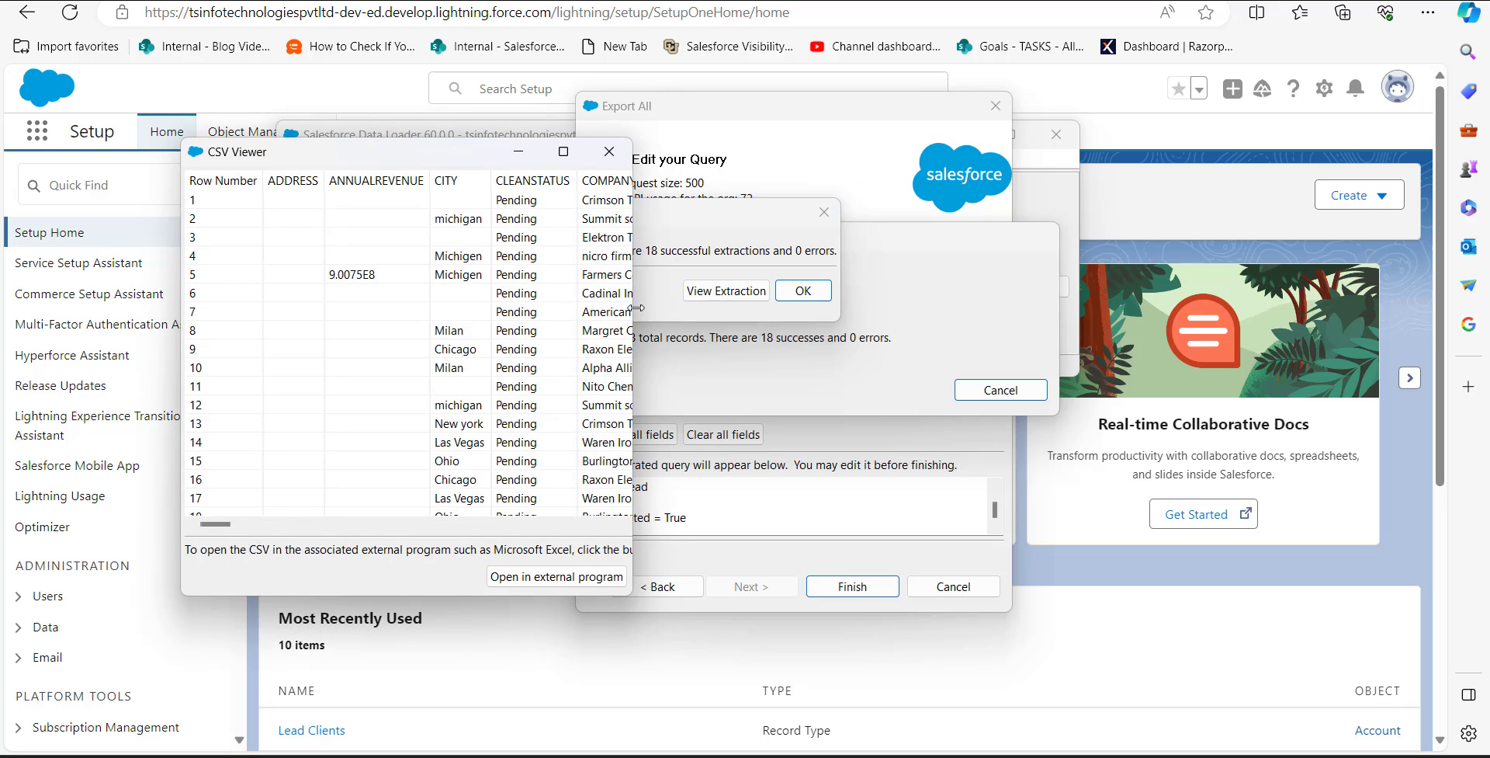
left_click_drag(633, 313, 1378, 315)
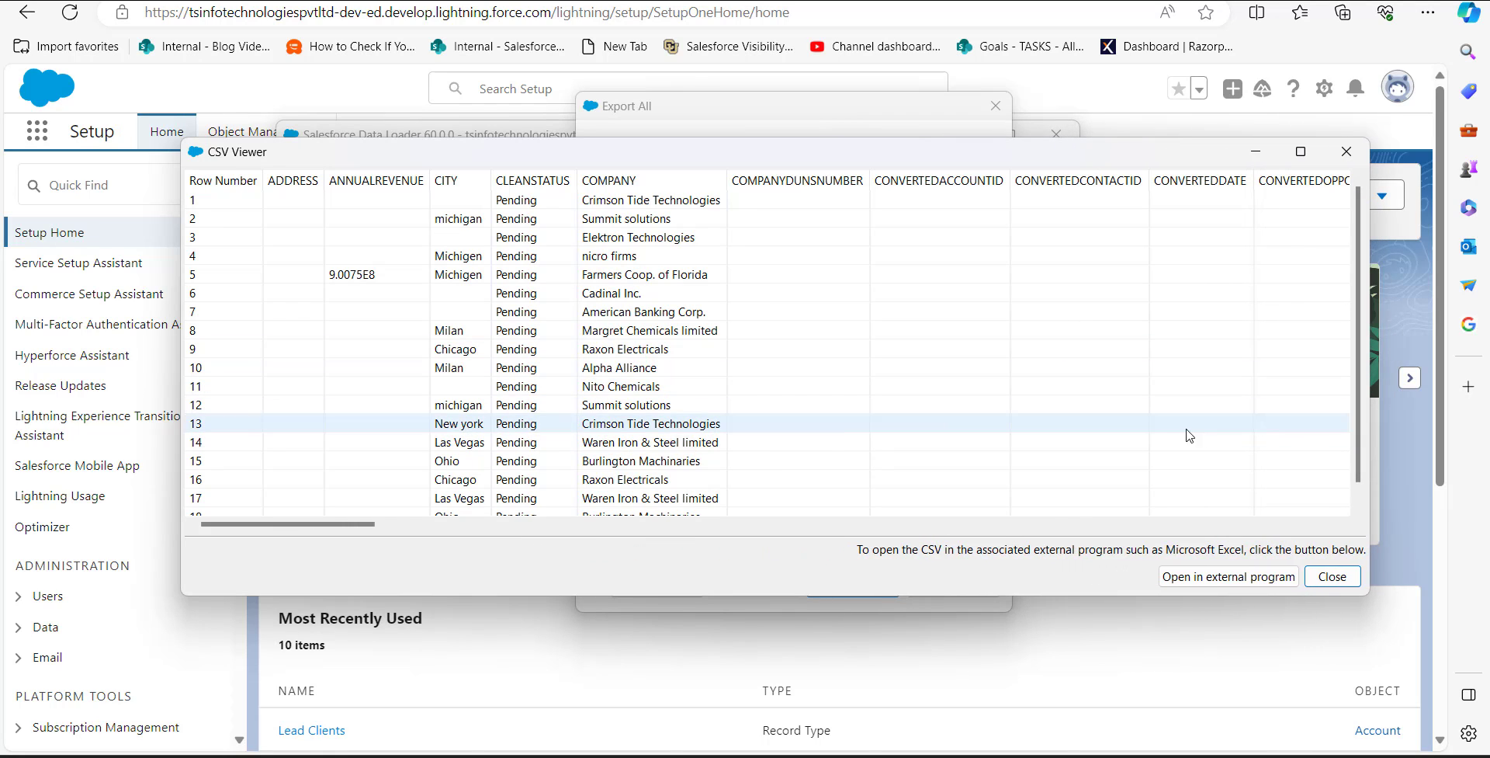
left_click(1181, 588)
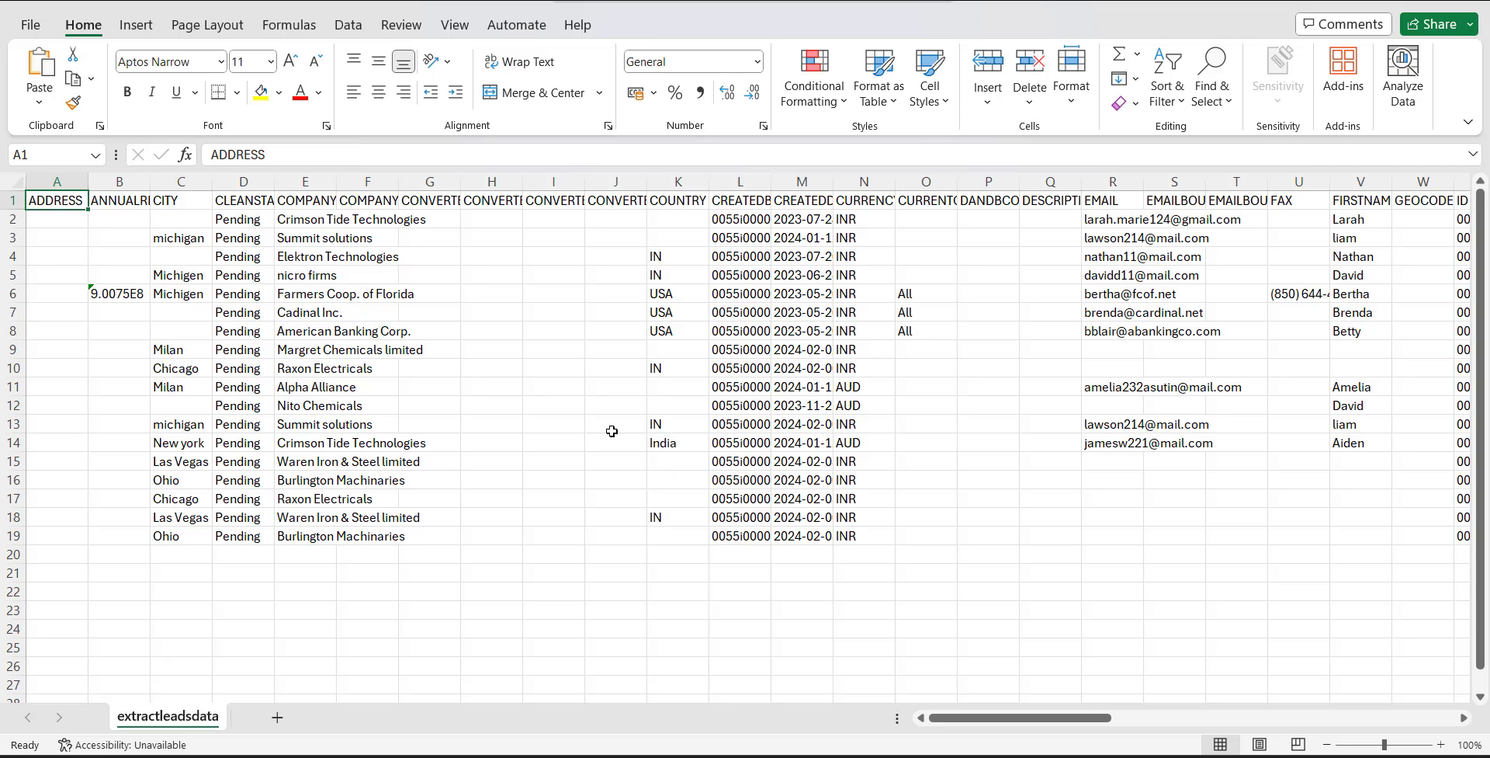
Step: Save the extracted sheet as restoredatalead.csv, and switch back to Data Loader to close the extraction results
left_click(566, 440)
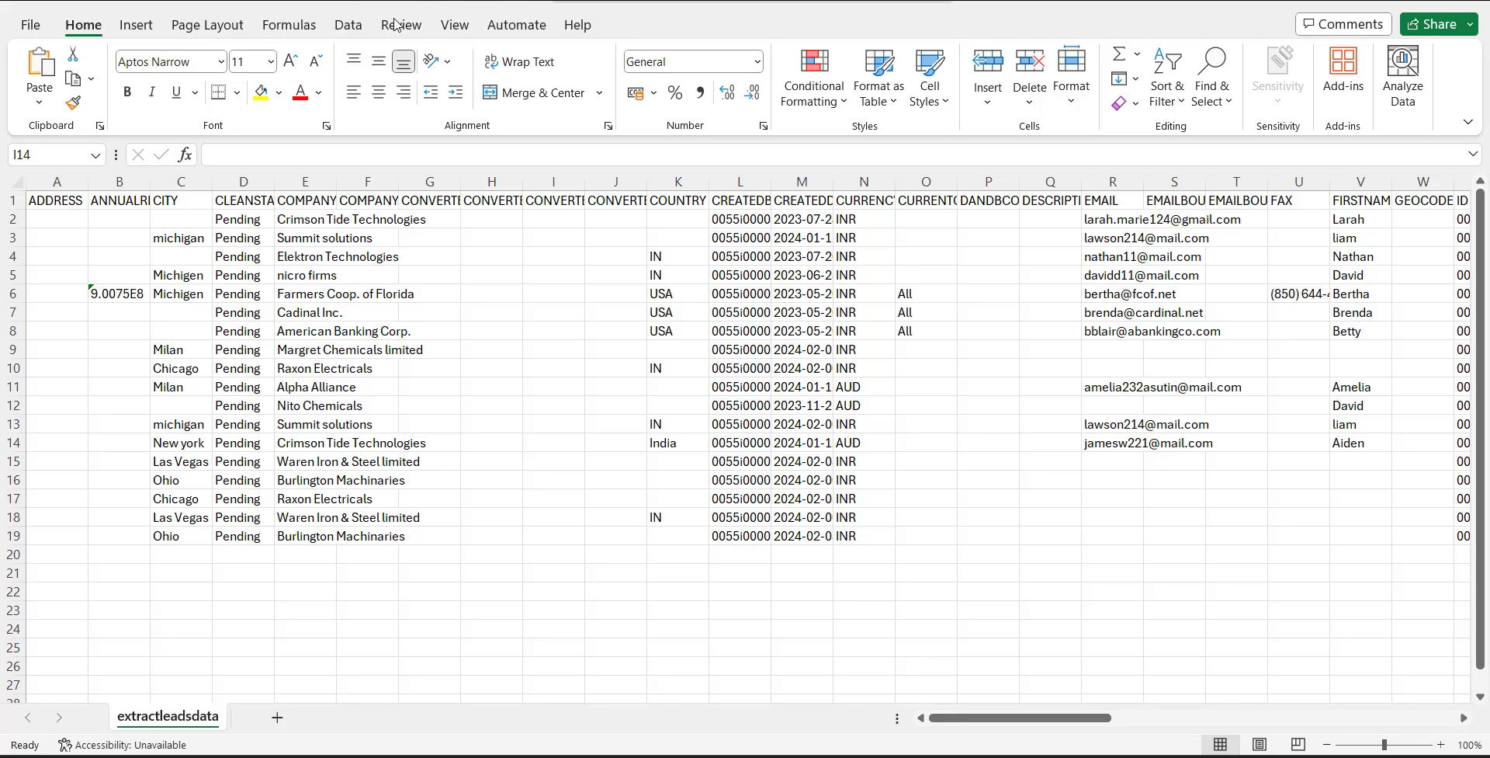
left_click(32, 27)
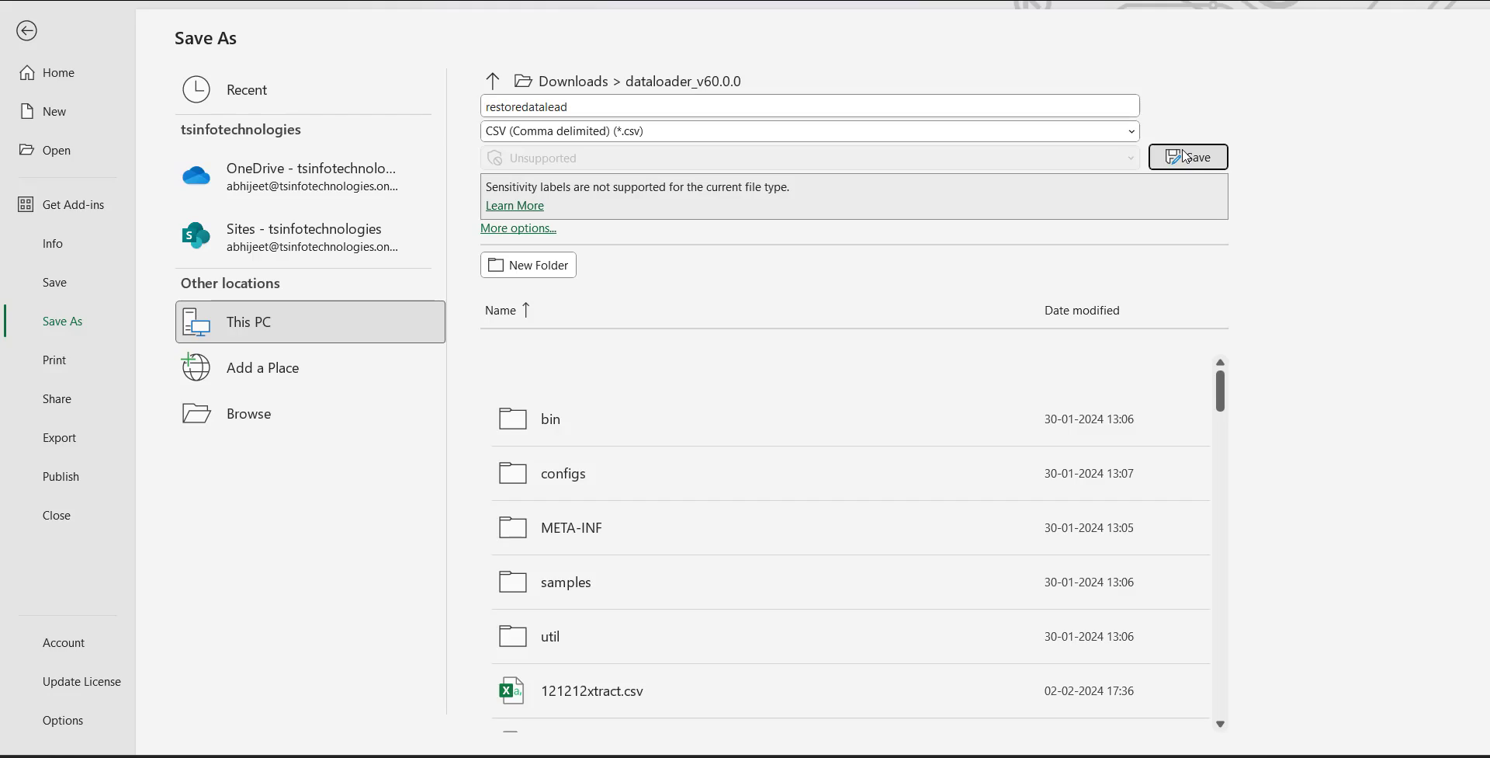
left_click(1185, 156)
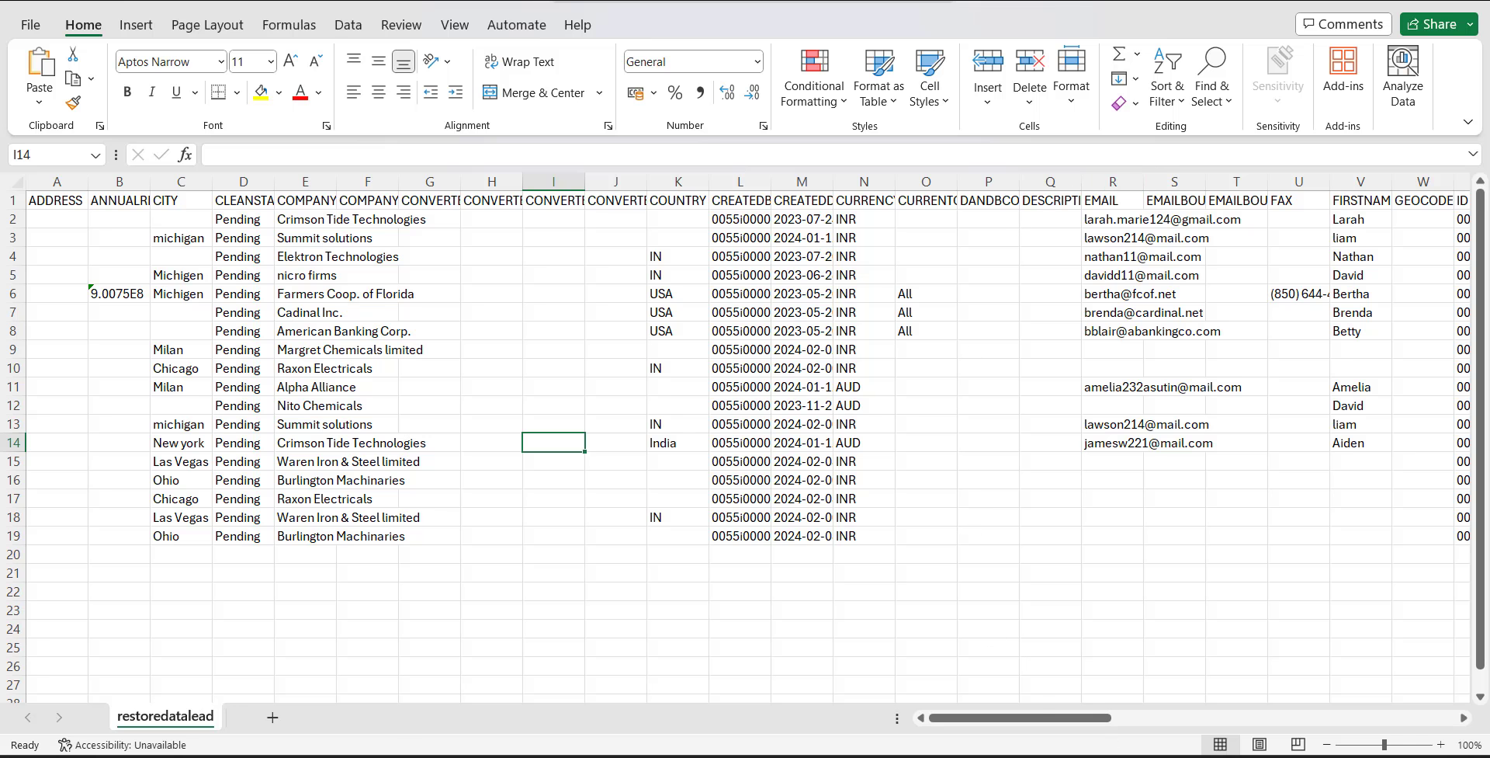
left_click(1126, 756)
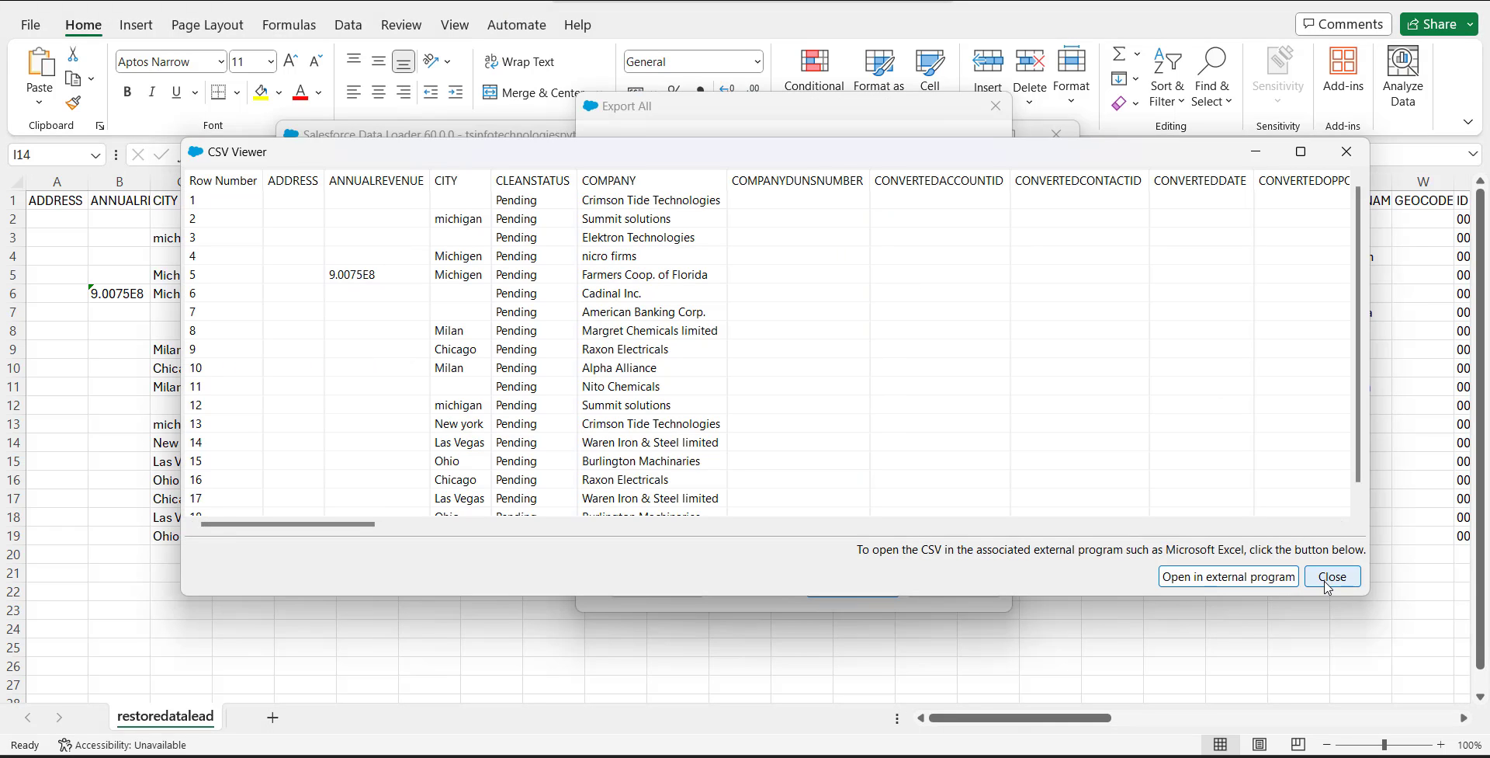
left_click(1328, 576)
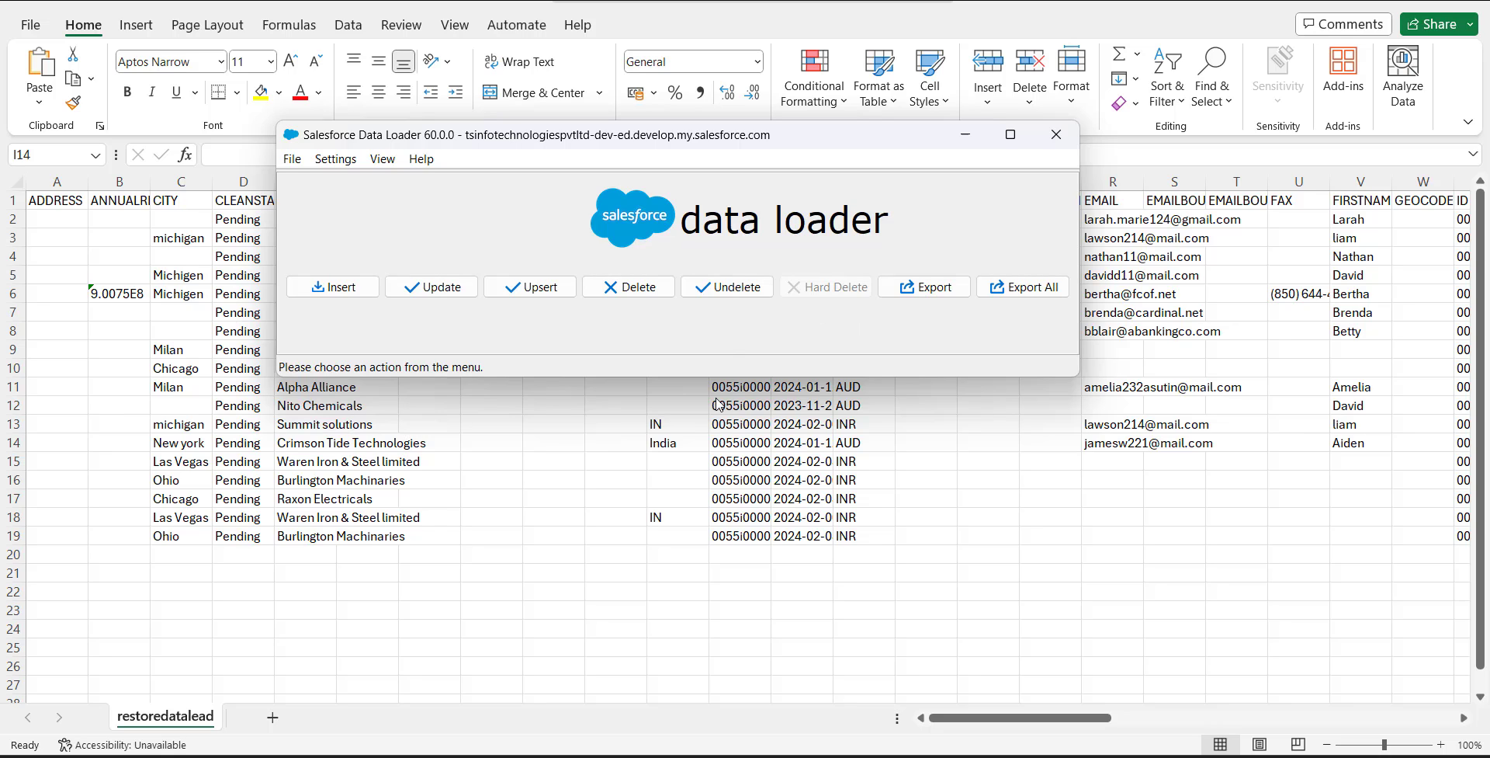
Step: Start an Insert for the Lead object and load restoredatalead.csv as its source file
left_click(340, 287)
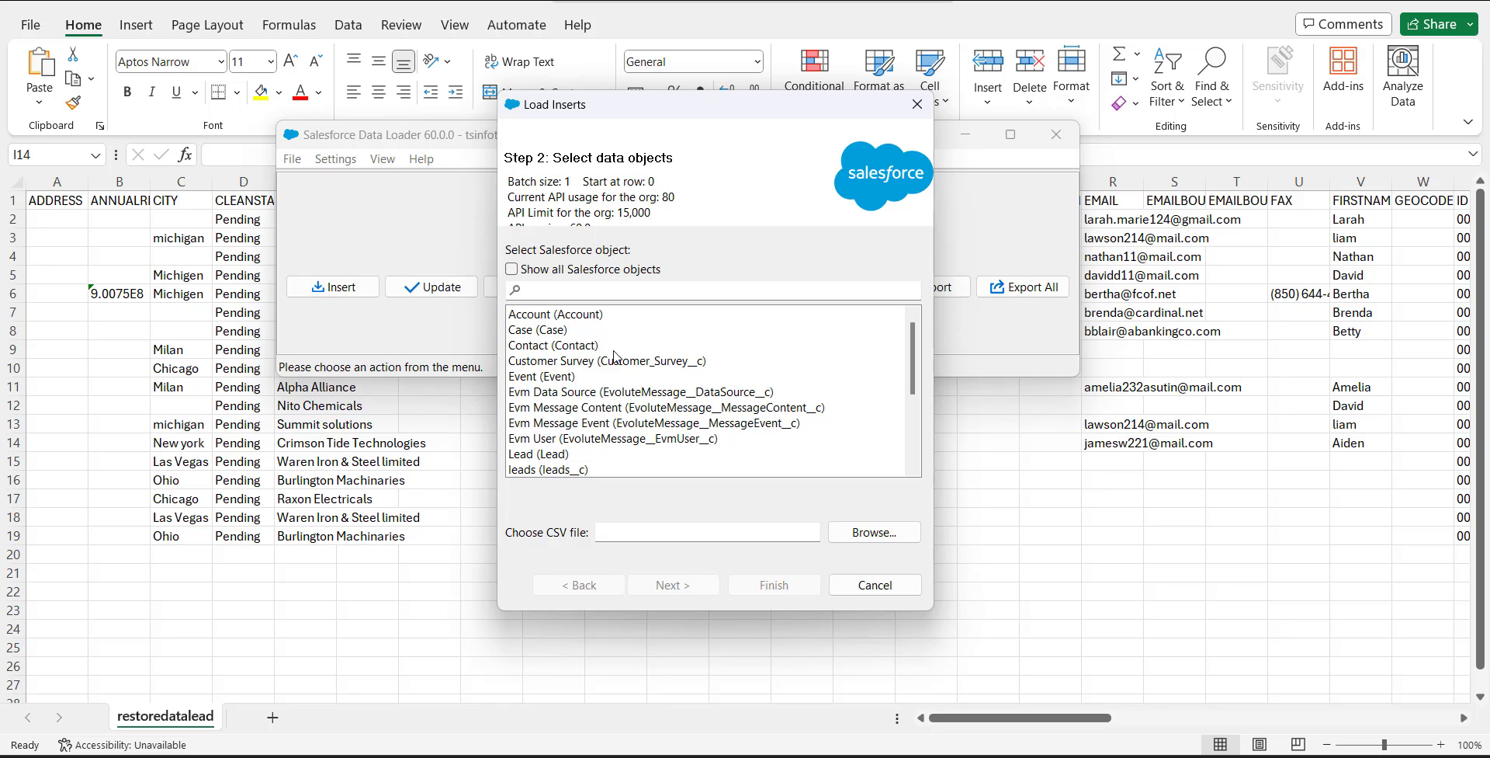
scroll(614, 355, "down", 3)
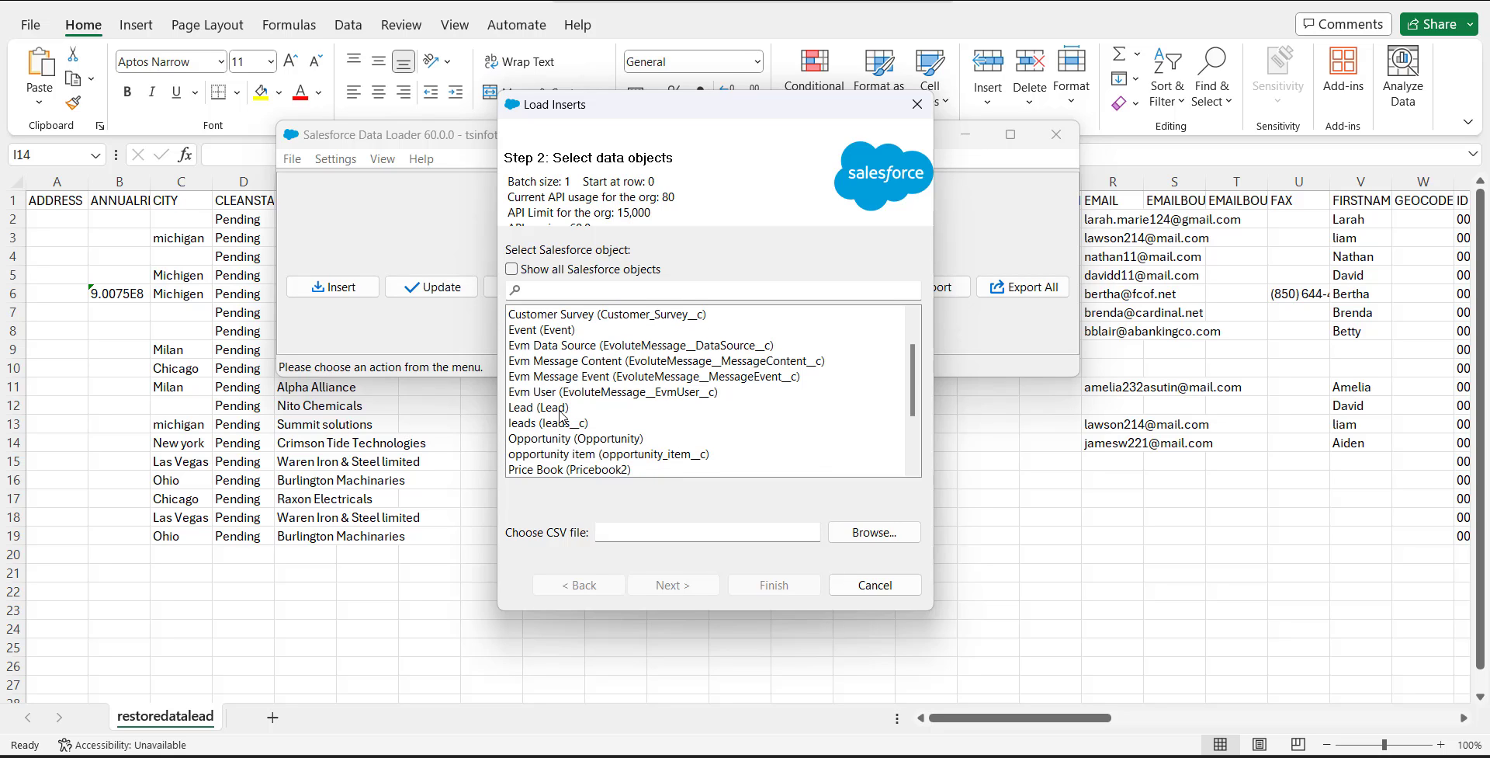
left_click(561, 409)
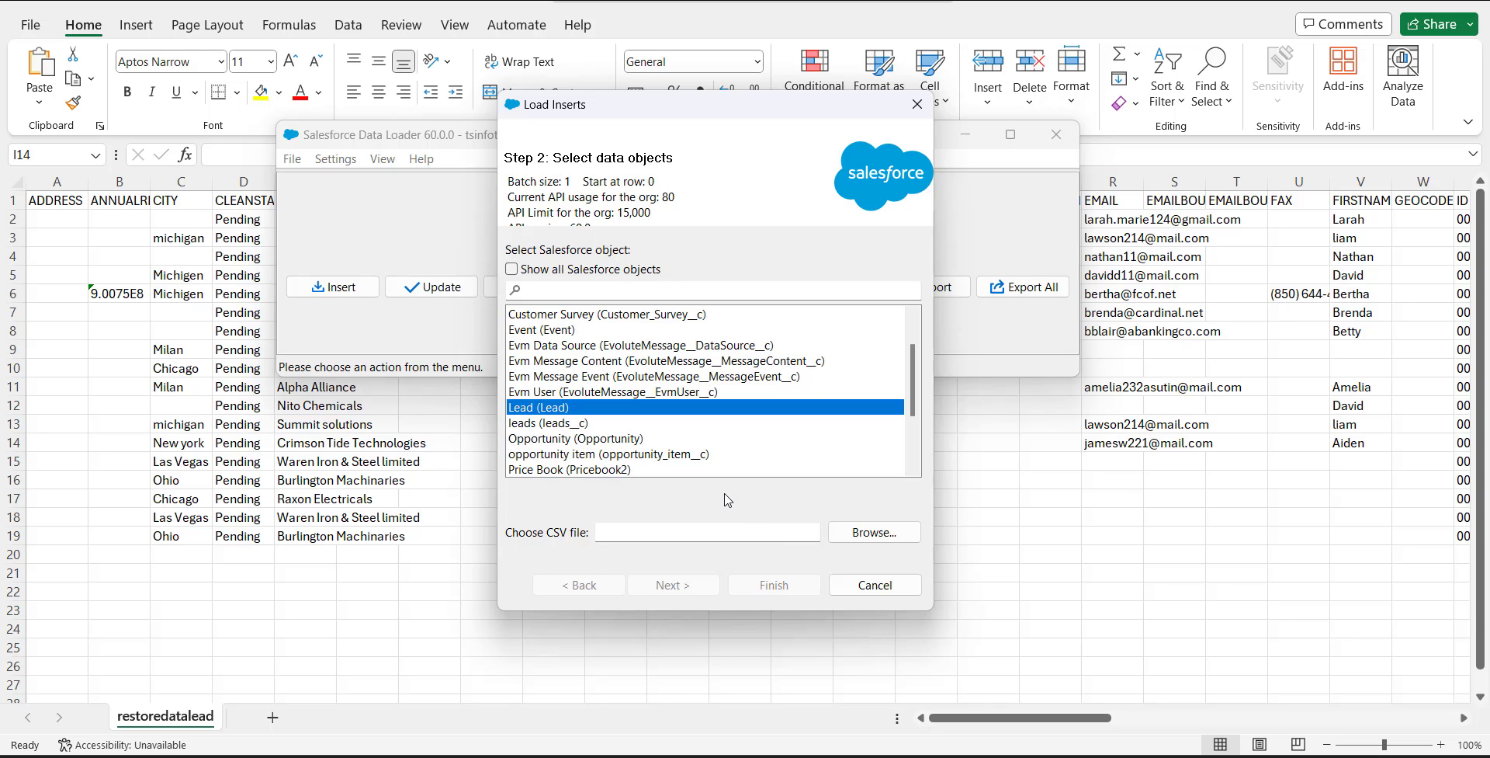
left_click(871, 533)
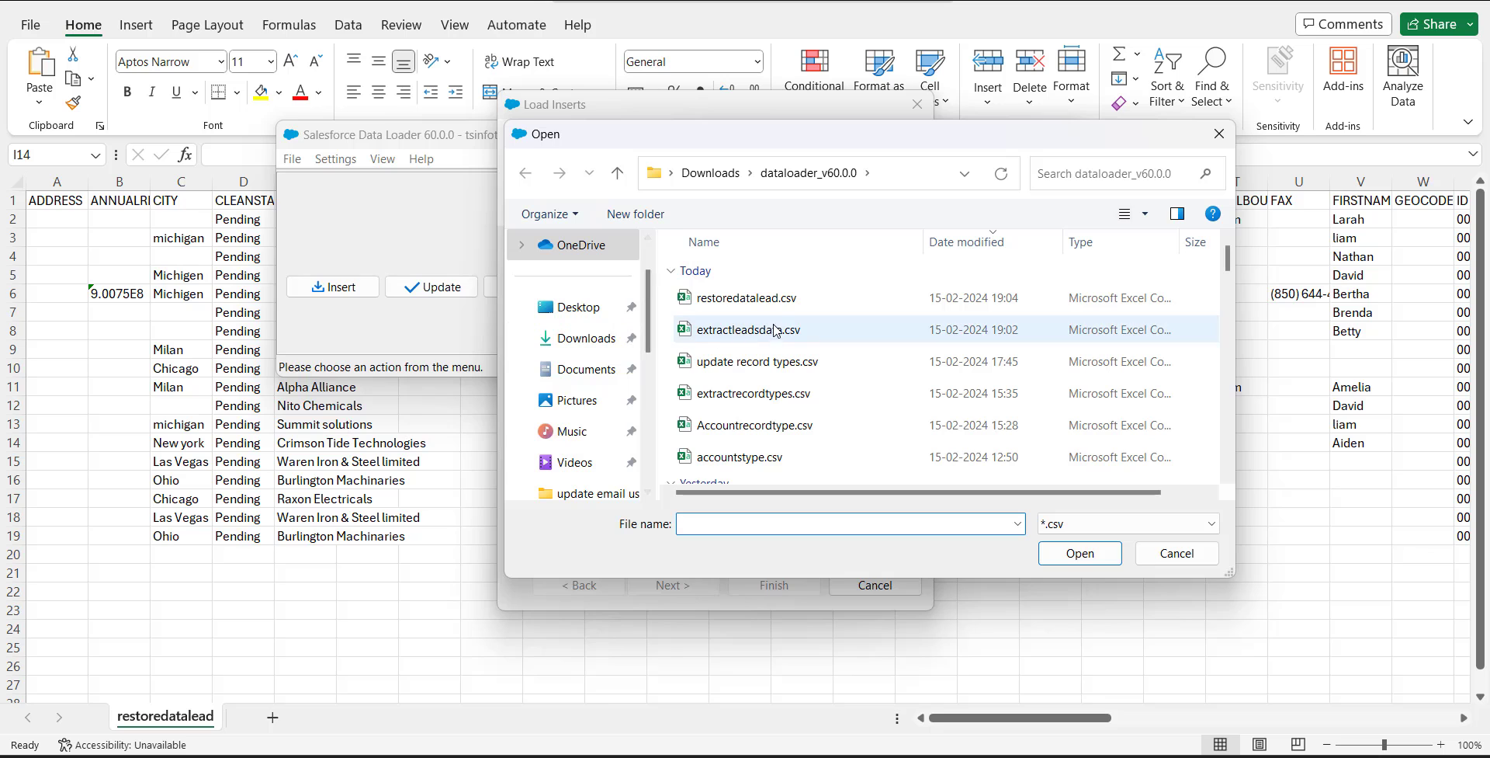
left_click(760, 309)
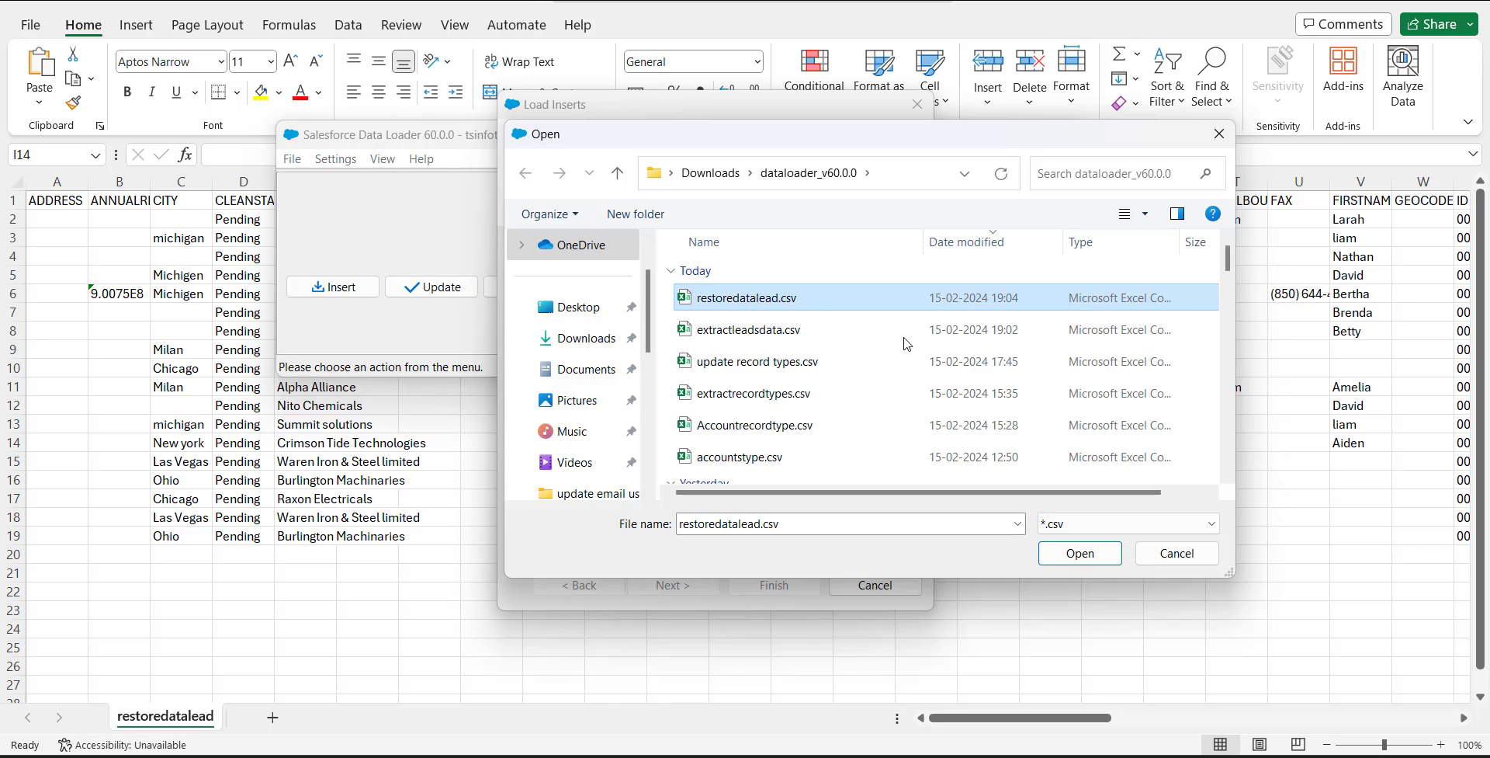
left_click(1066, 555)
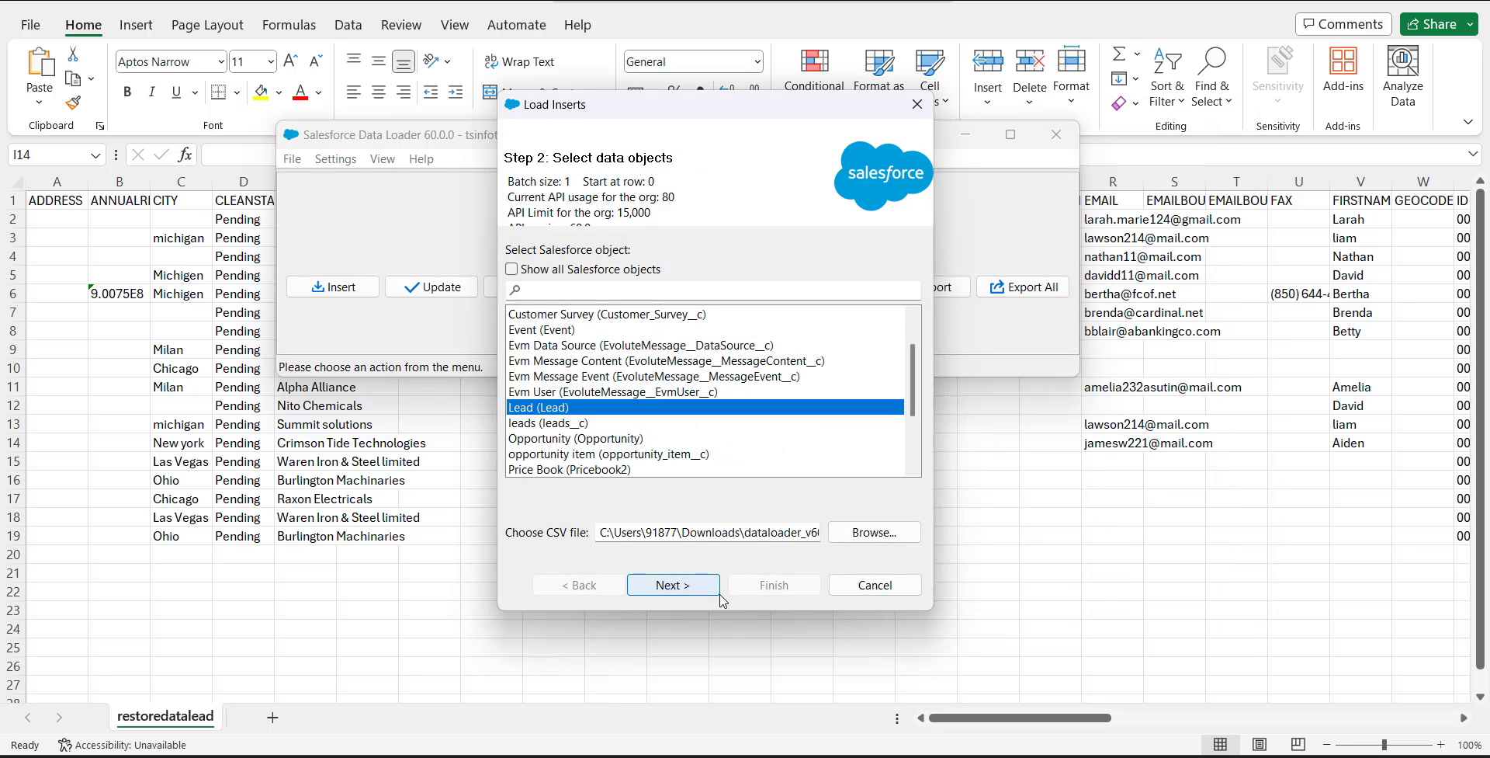
left_click(691, 593)
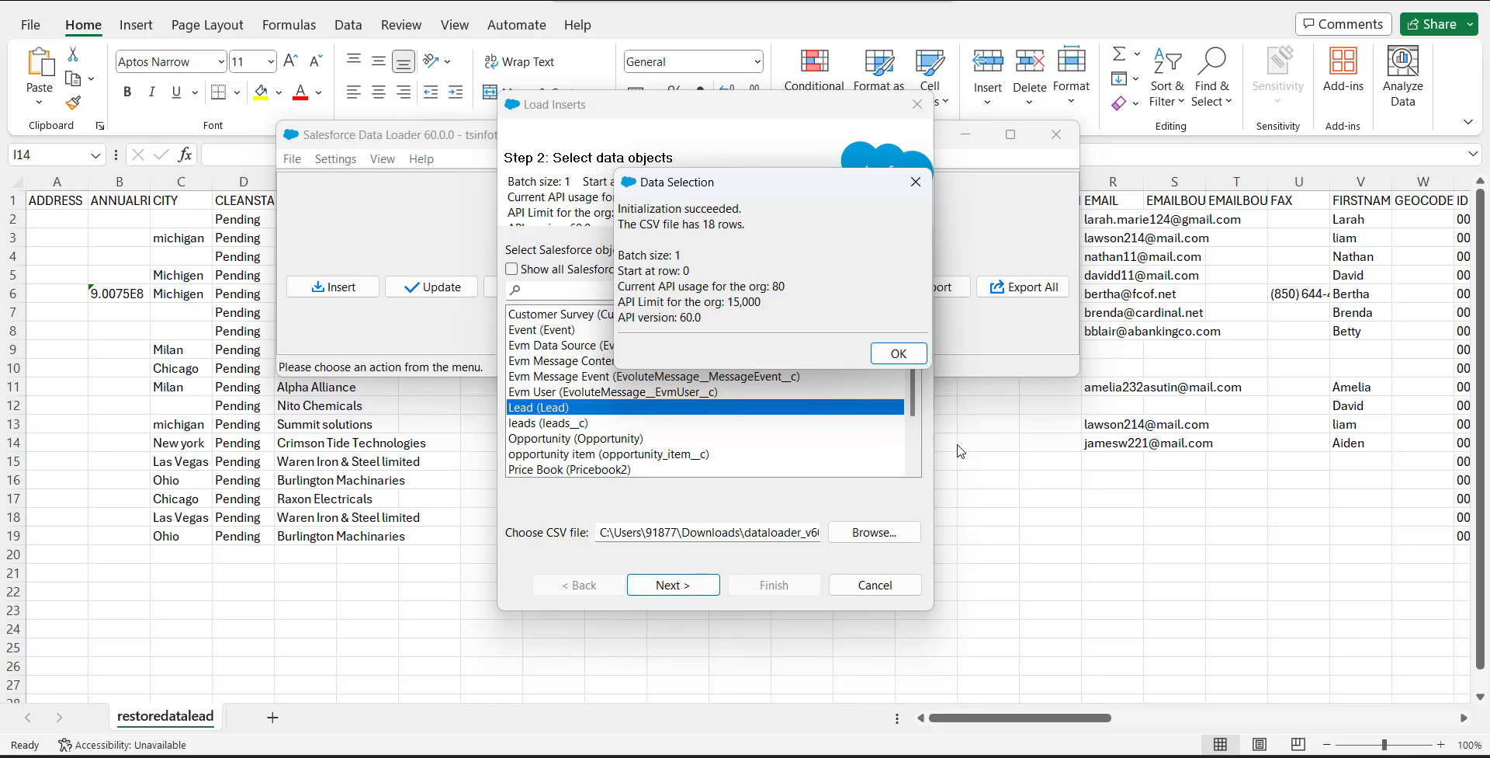
left_click(901, 356)
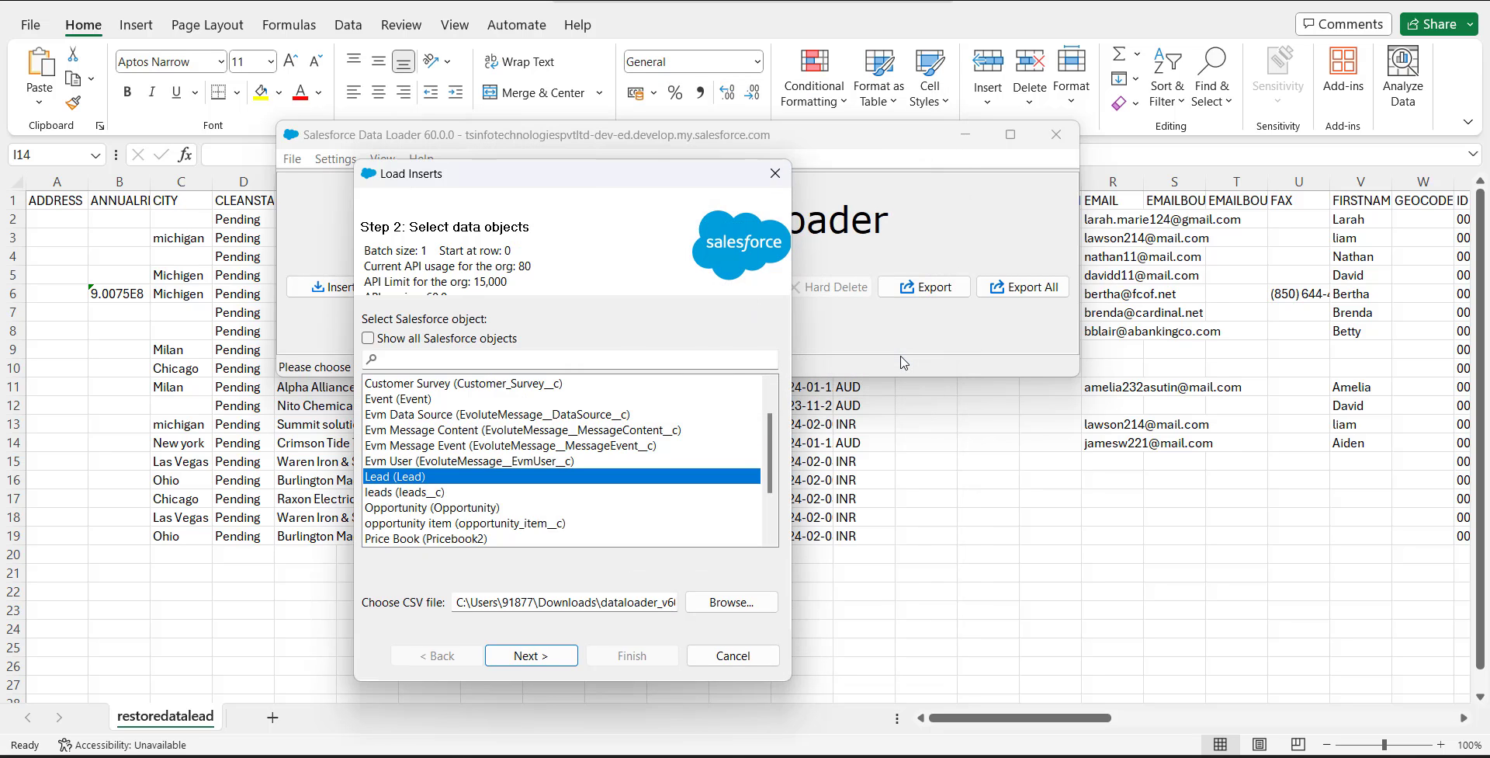
Step: Create a field map for the lead insert by auto-matching the Salesforce fields to the CSV columns, and apply it
left_click(549, 656)
left_click(555, 656)
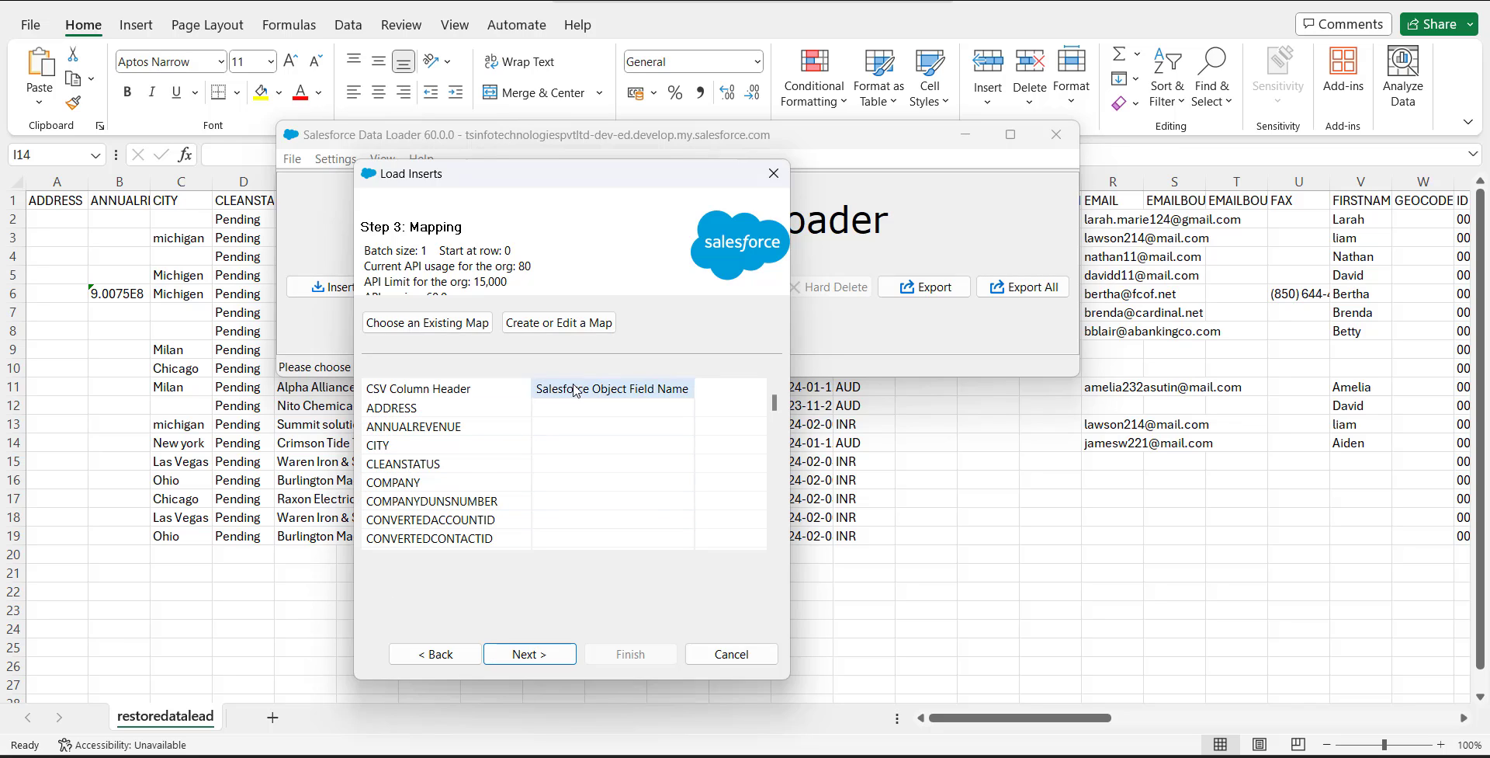
left_click(548, 329)
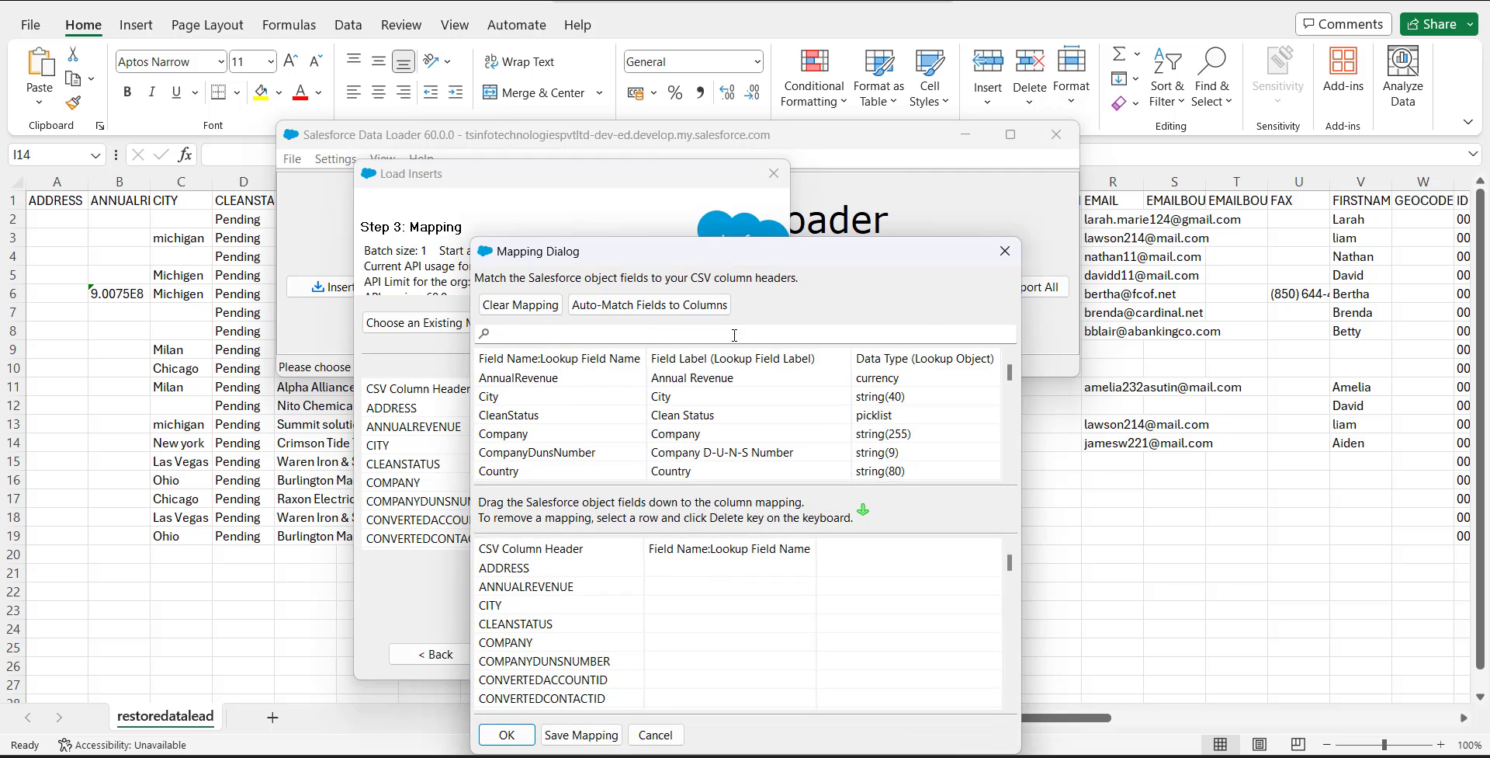
left_click_drag(857, 256, 1197, 175)
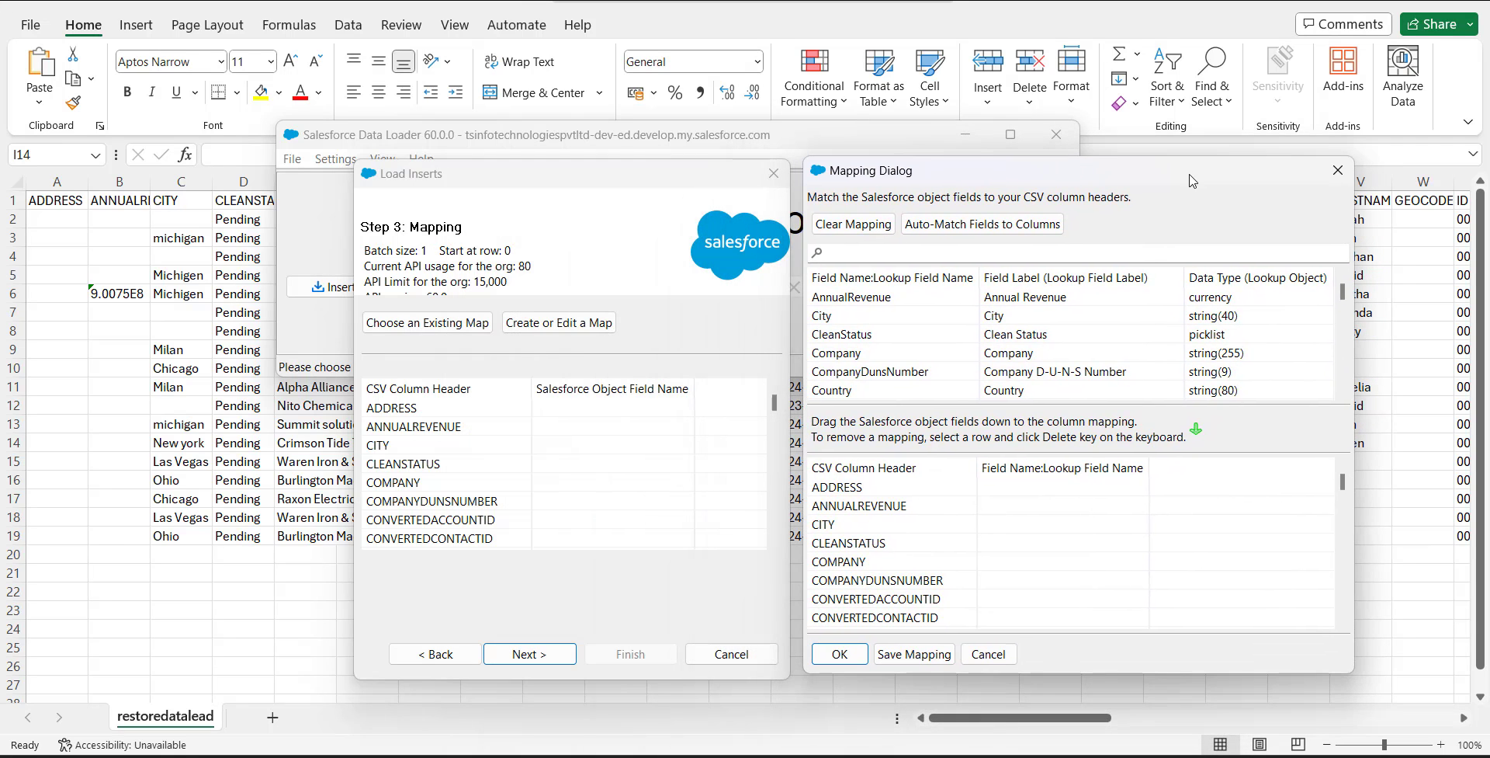
left_click(964, 226)
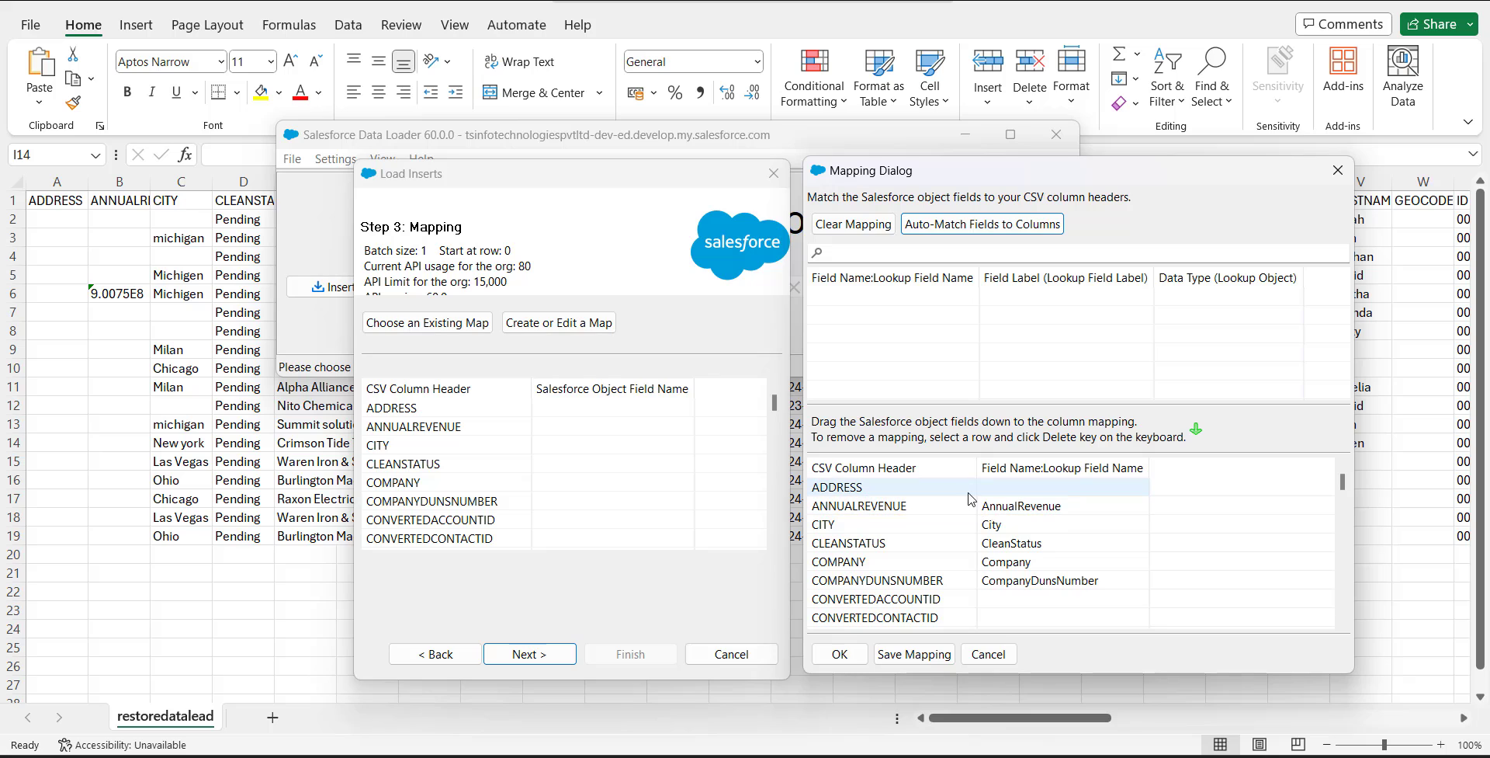
scroll(963, 497, "down", 2)
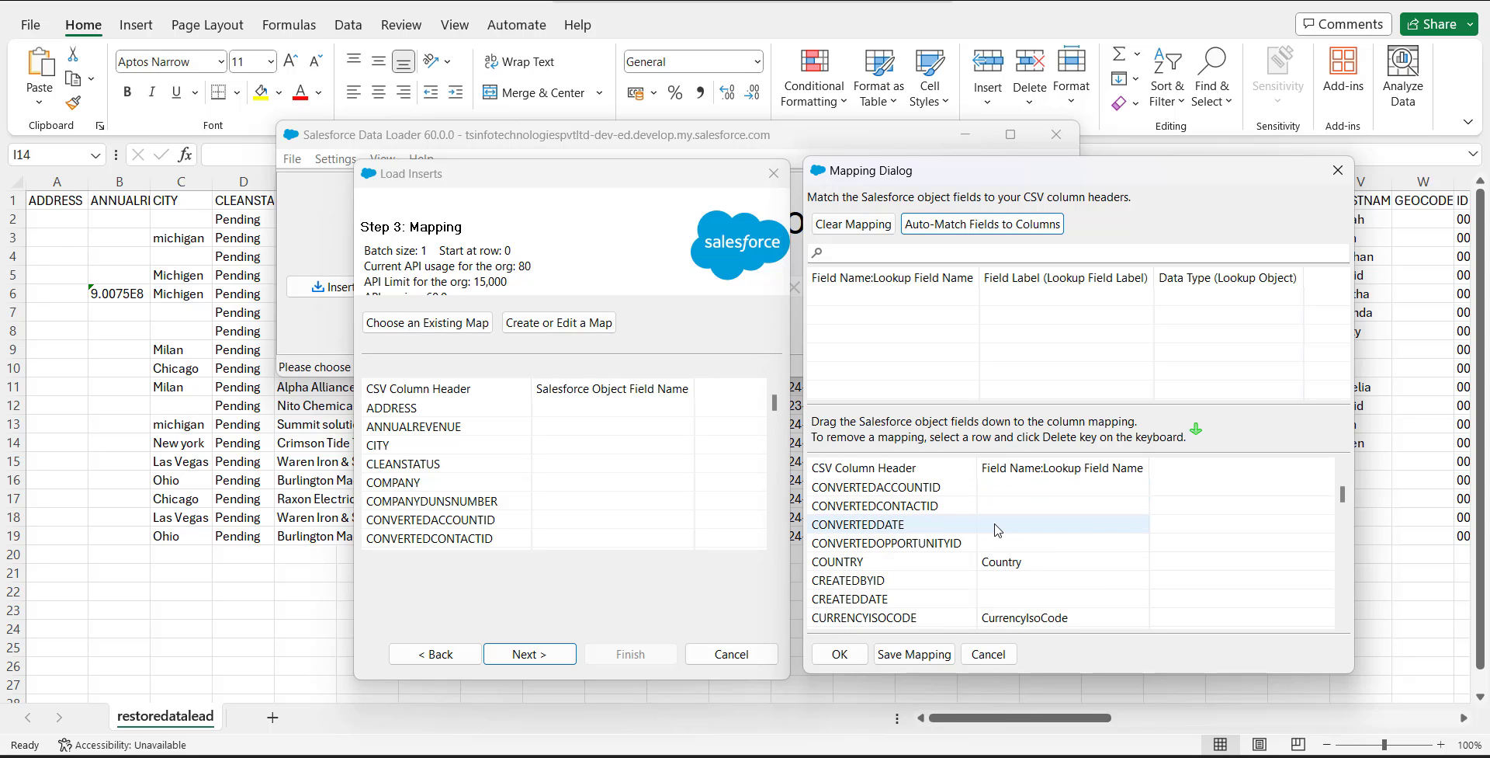
left_click(840, 655)
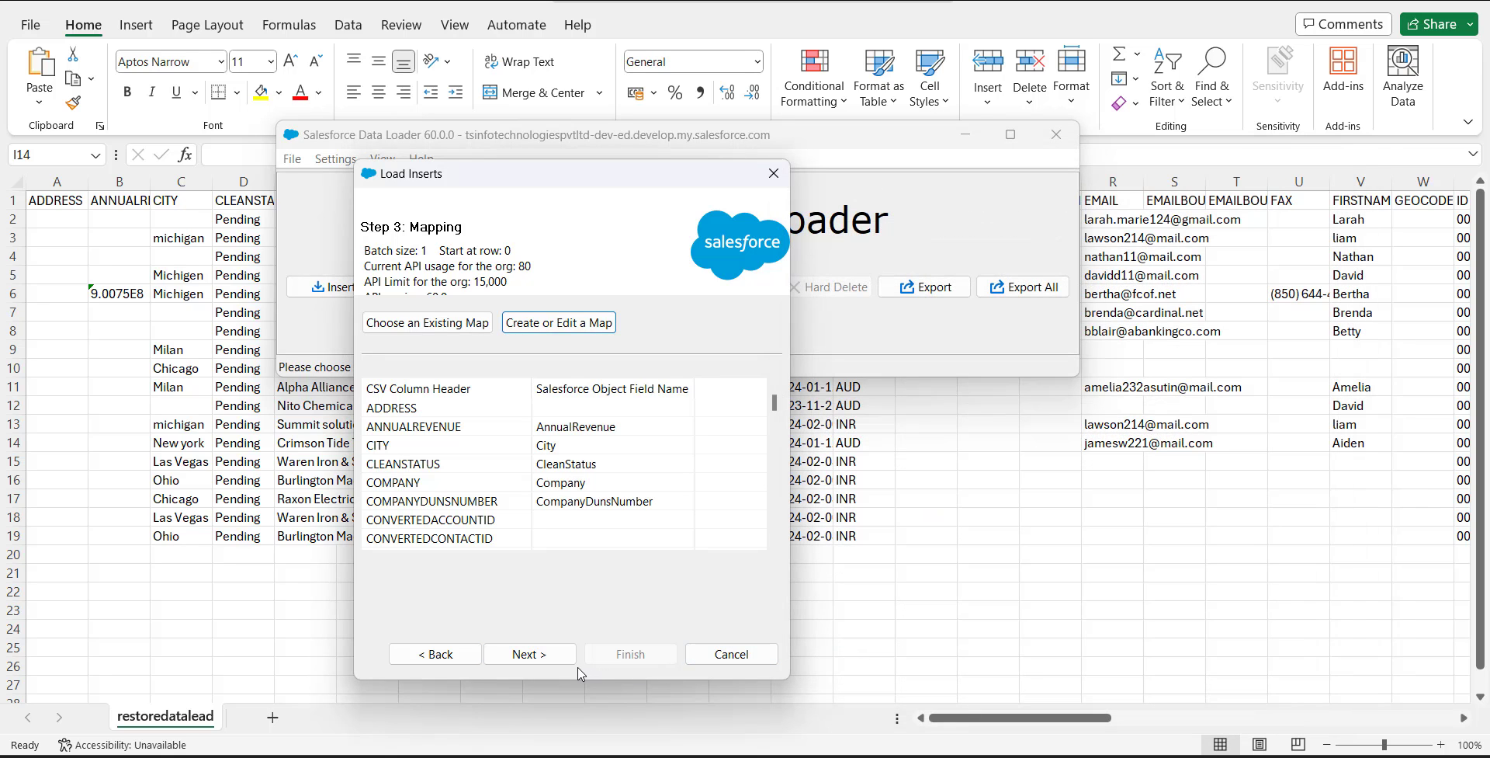
Step: Finish the insert setup with the csv files data loader results folder and run the insert of the new records
left_click(553, 665)
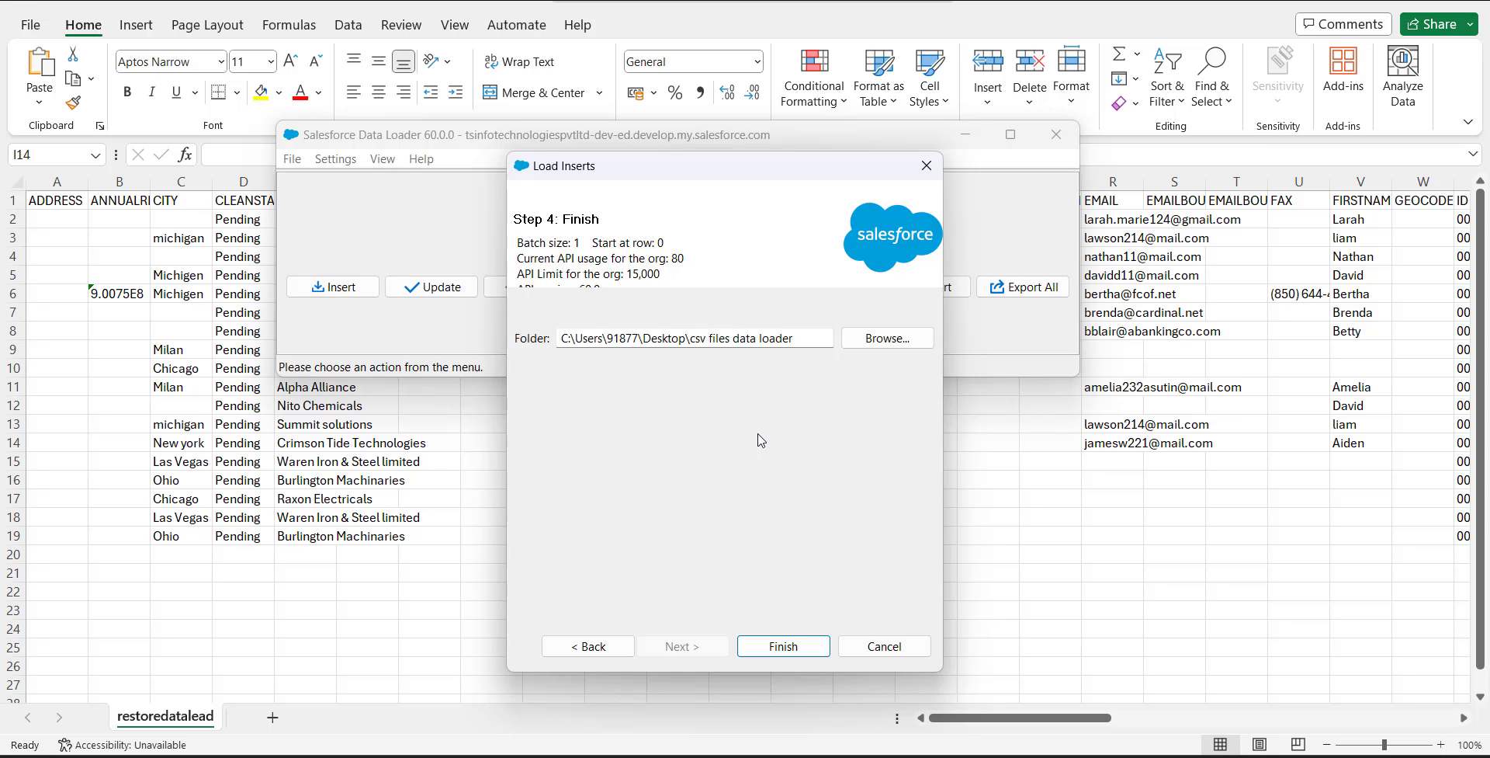
left_click(783, 646)
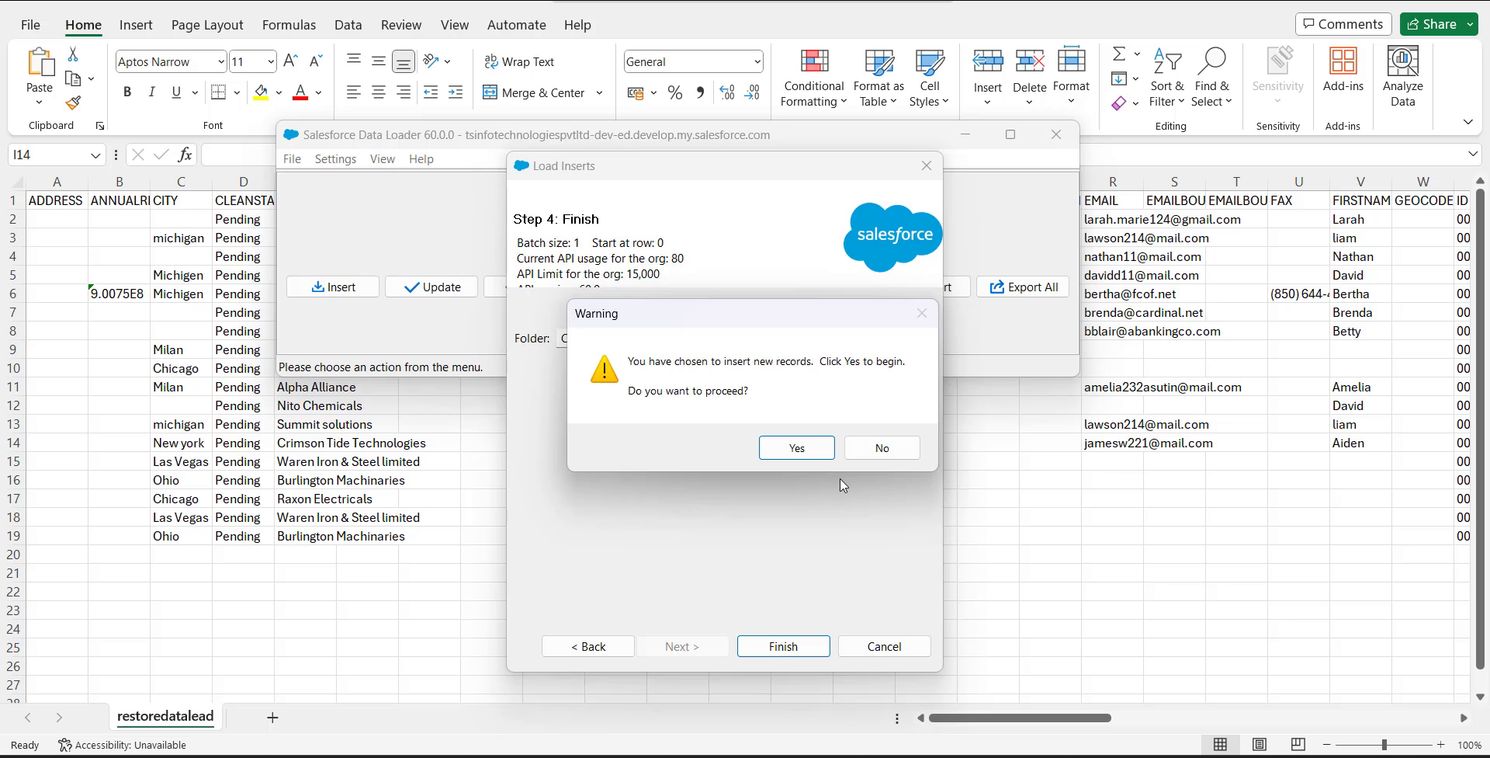
left_click(805, 452)
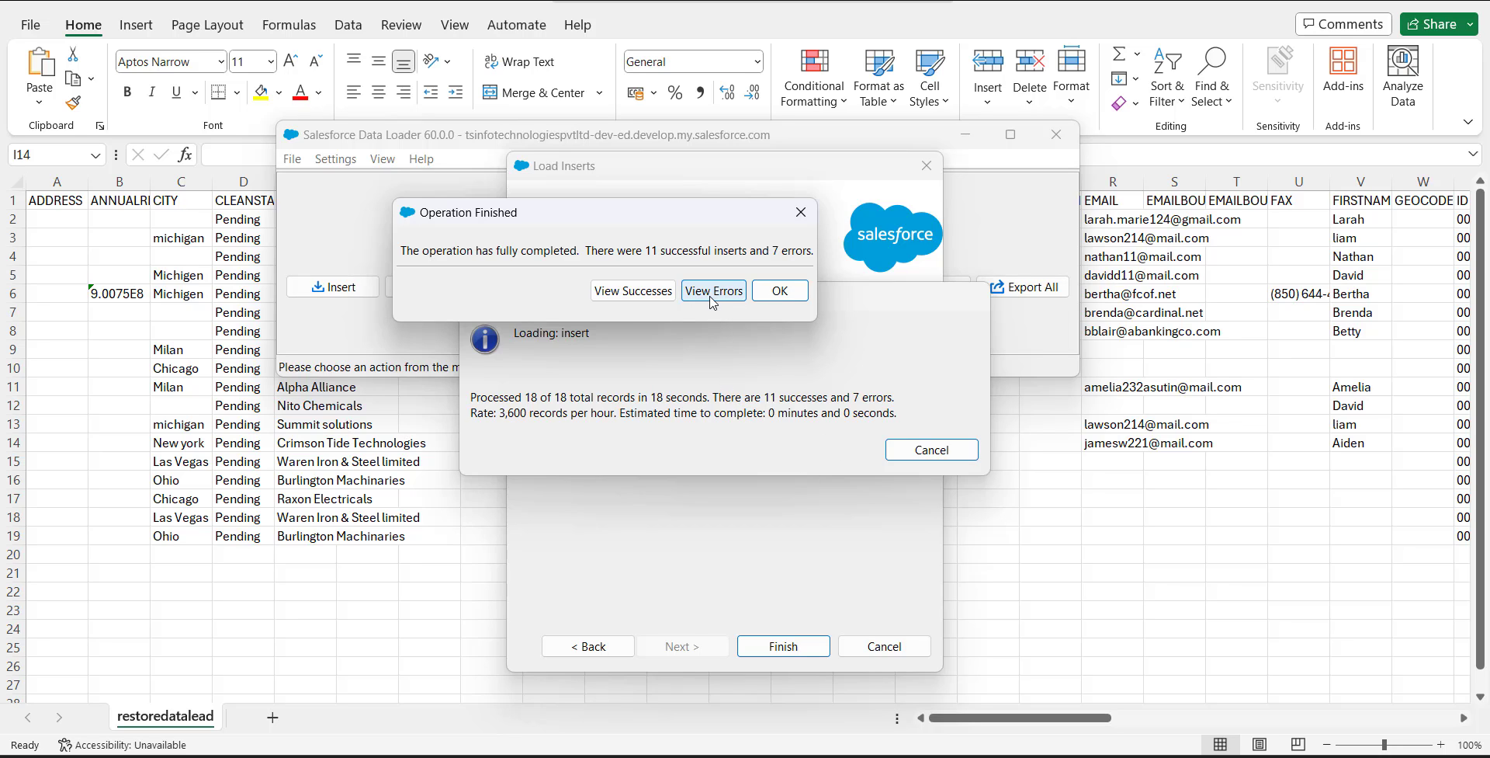
Step: View the successfully inserted records in the CSV Viewer, and close the insert results
left_click(633, 290)
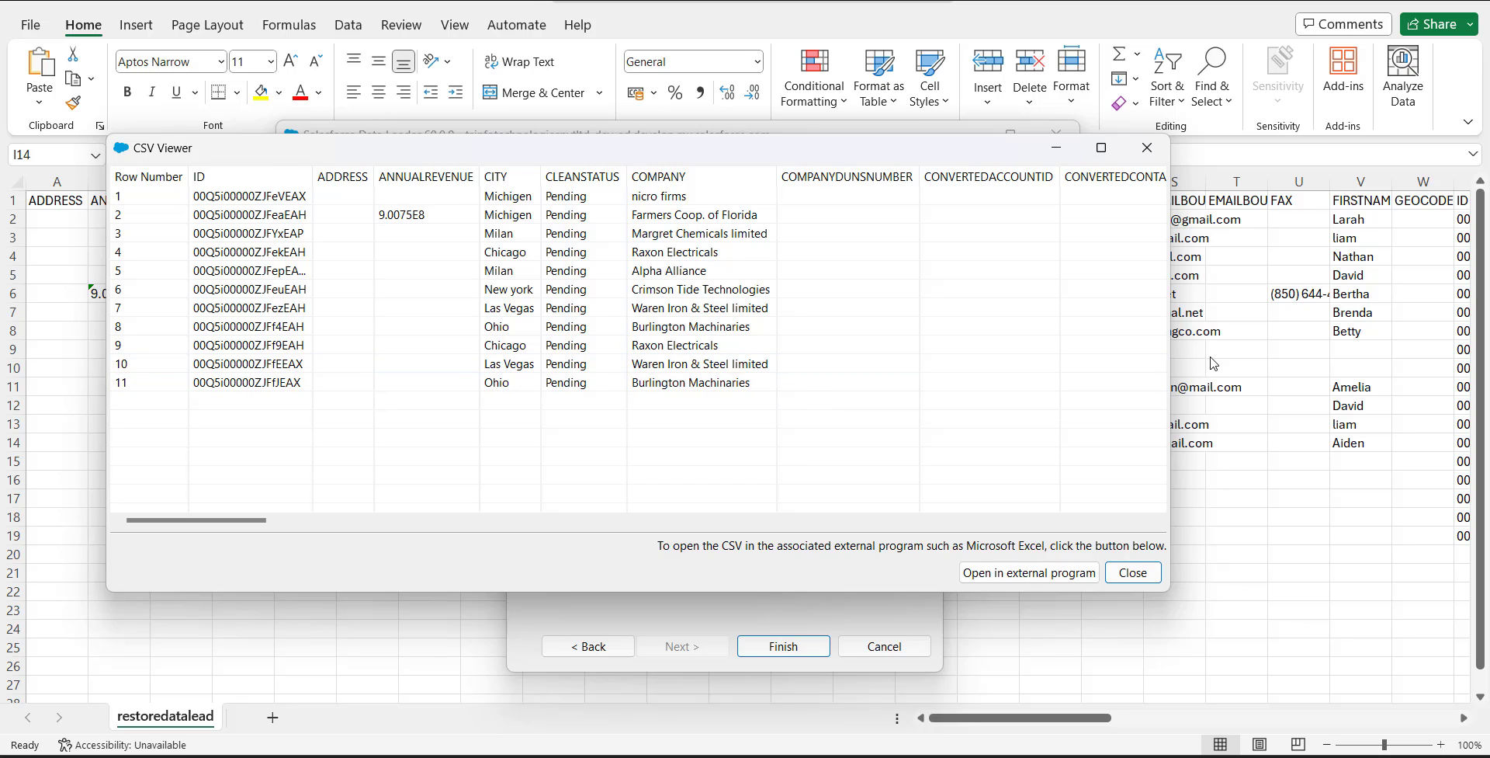
left_click(1148, 155)
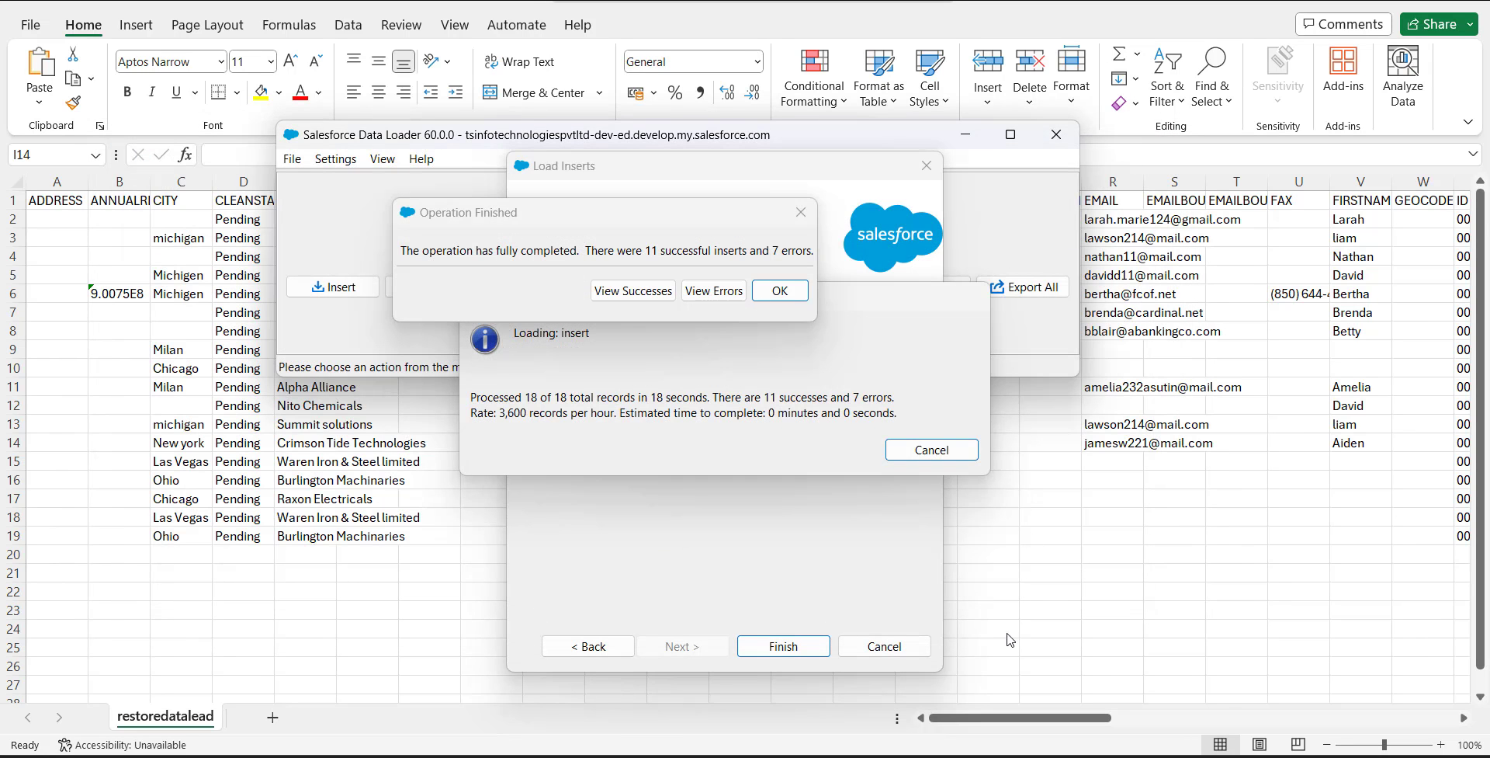
left_click(780, 292)
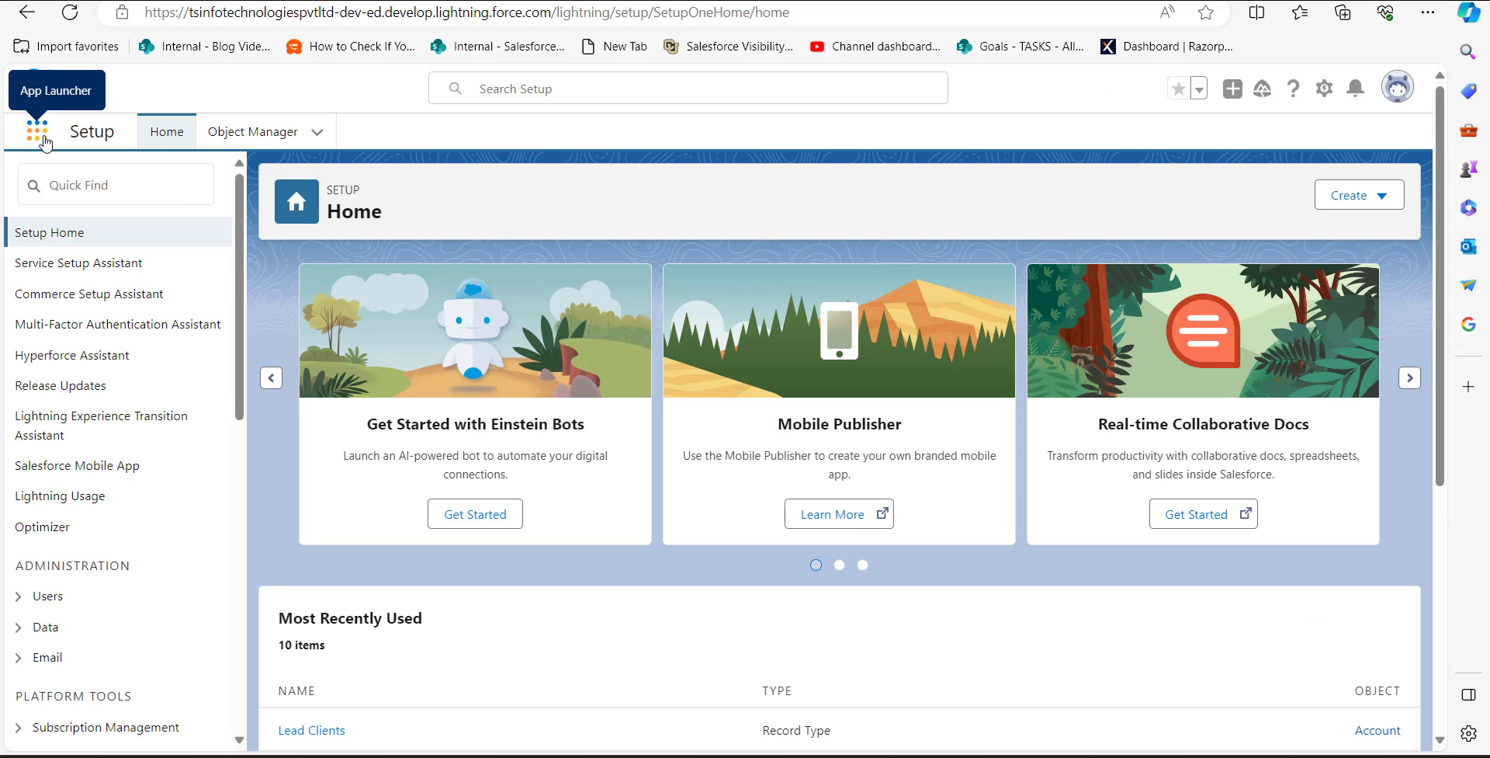
Step: In Salesforce in the browser, open the Sales app's Leads and display the Today's Leads list view
left_click(37, 132)
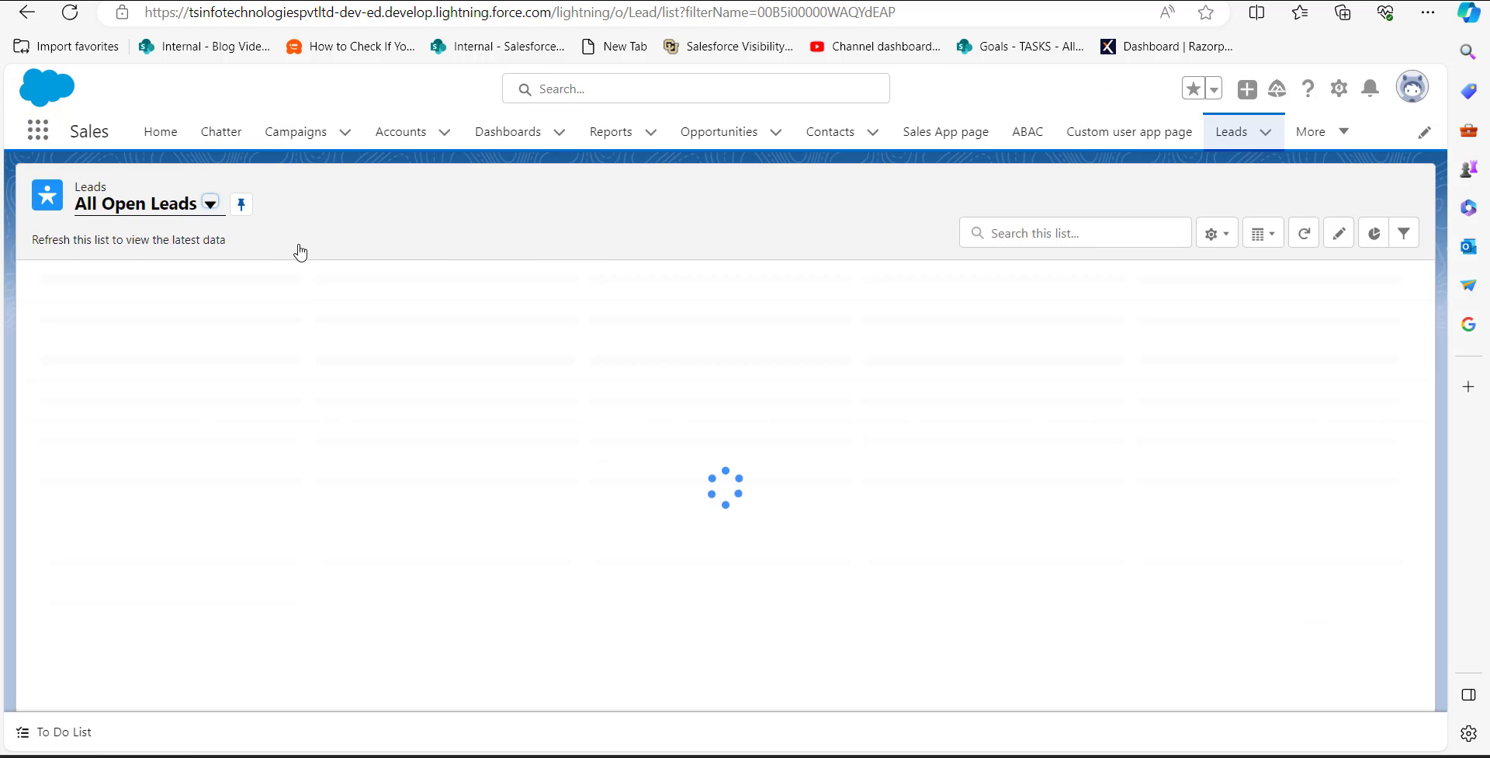
left_click(208, 205)
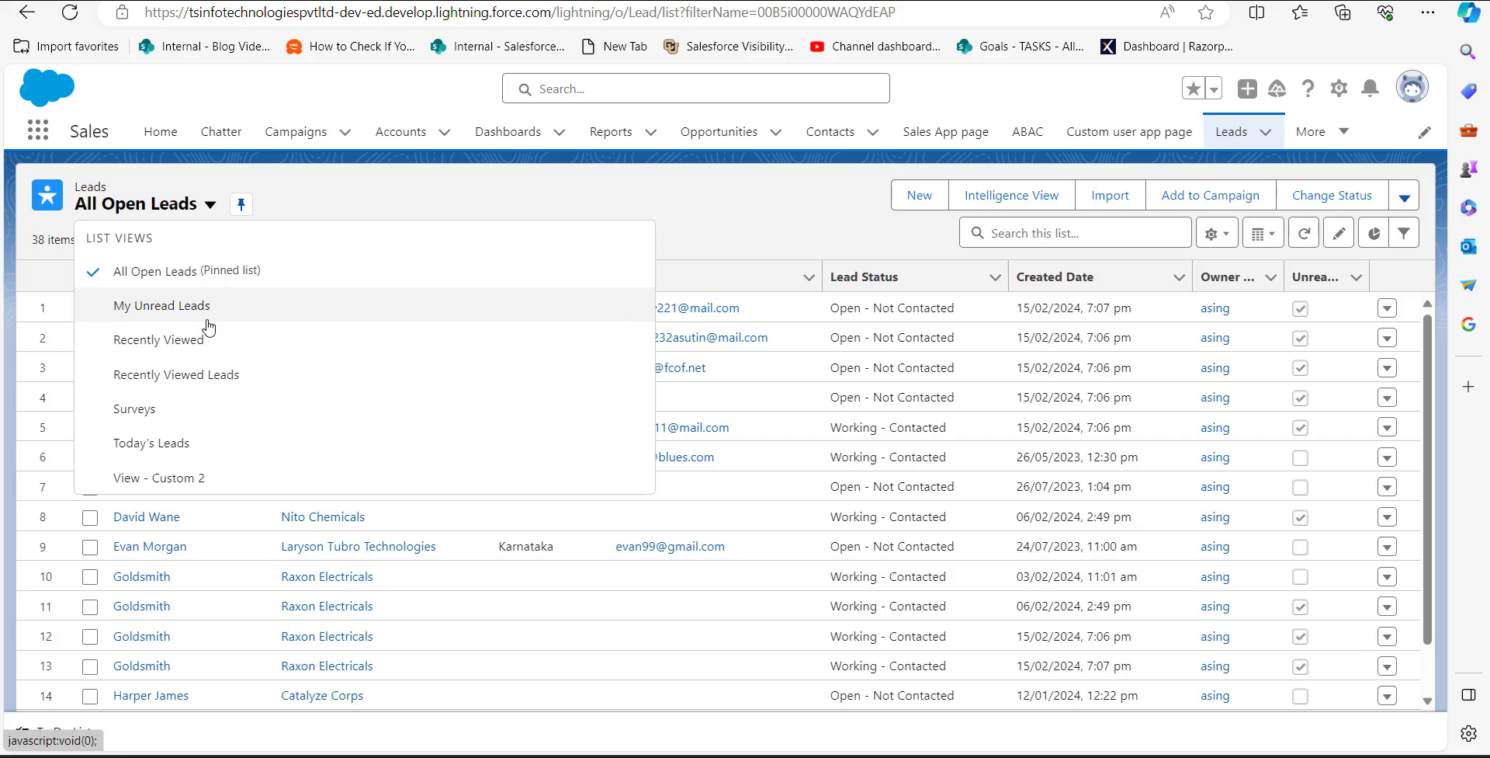
left_click(167, 442)
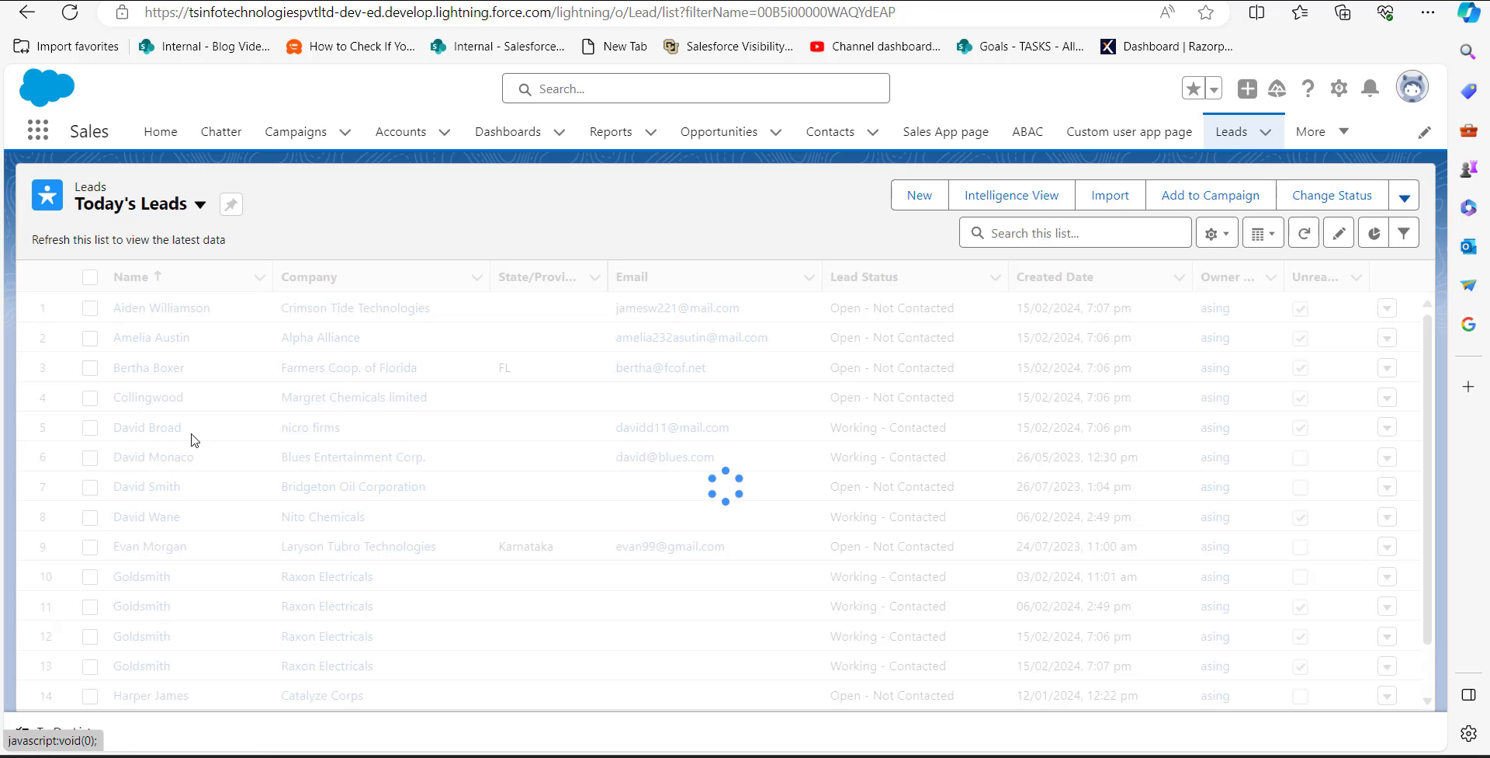